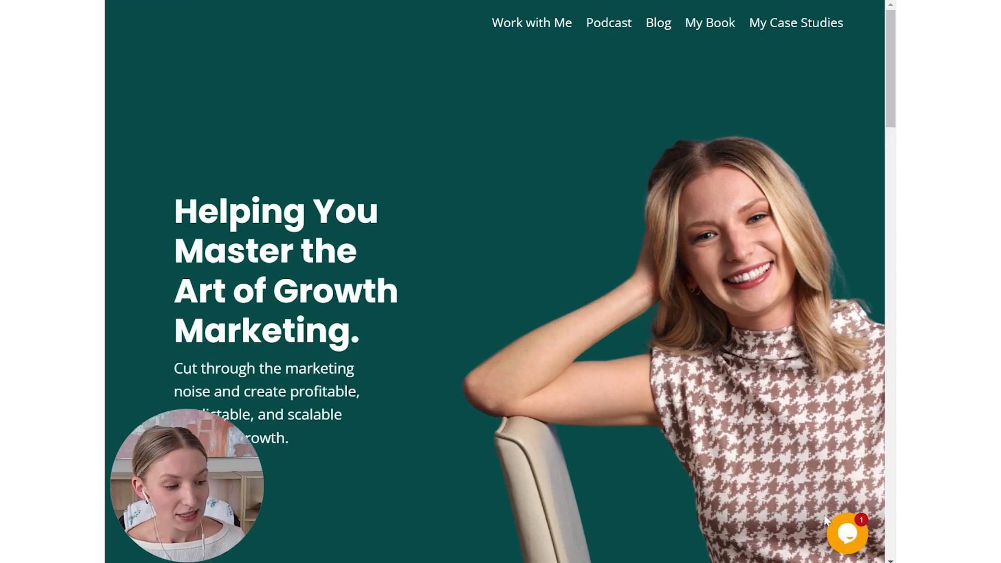
- Open the chat widget on the website, view its existing conversation, and close the widget
left_click(847, 548)
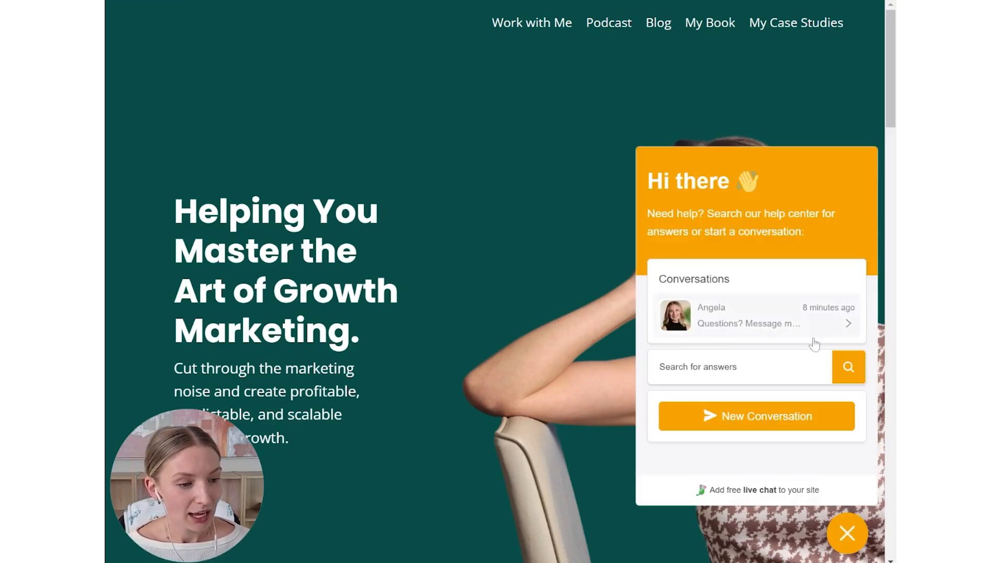
left_click(767, 320)
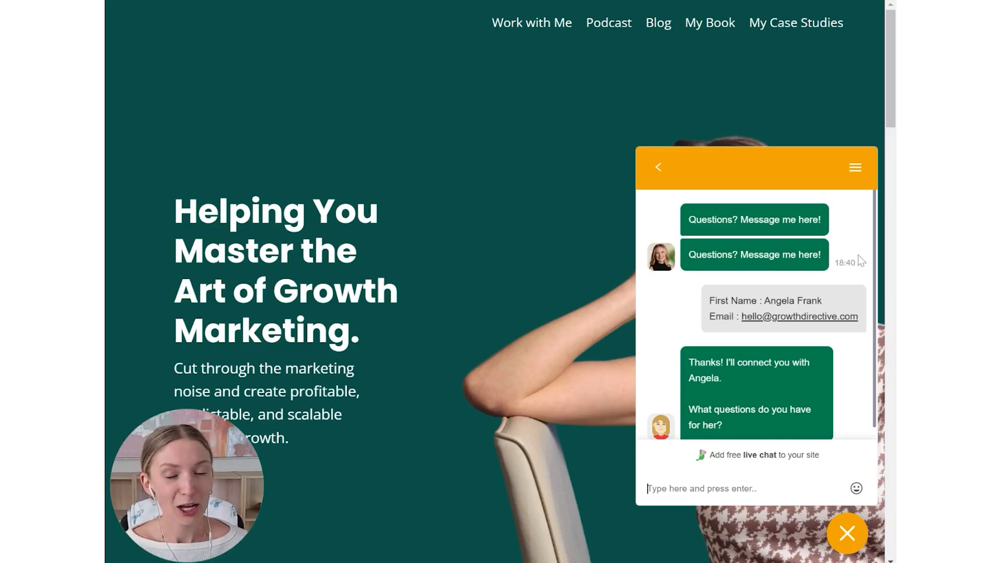
left_click(849, 533)
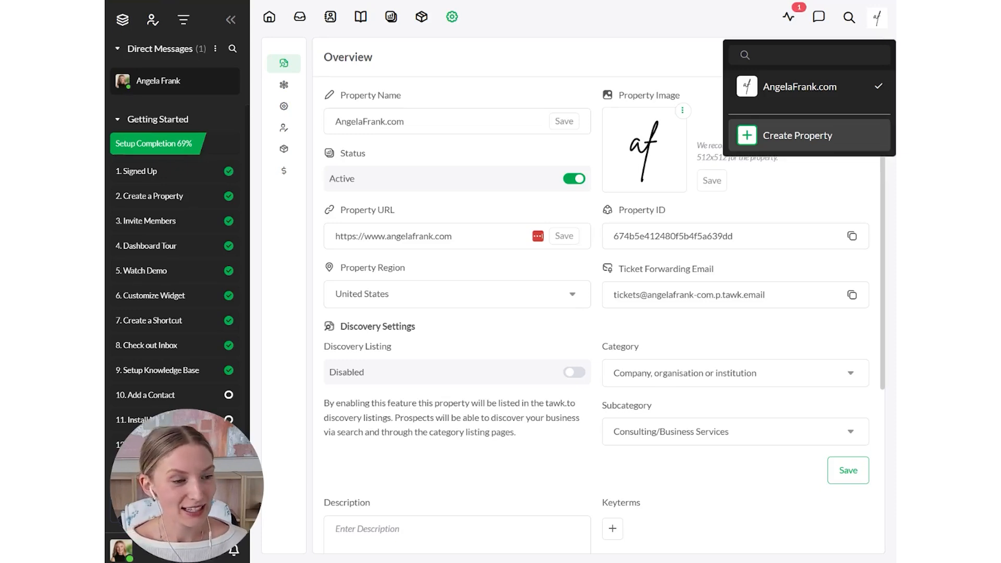
- Create a new property in tawk.to by filling in its details and continuing to the widget installation
left_click(793, 136)
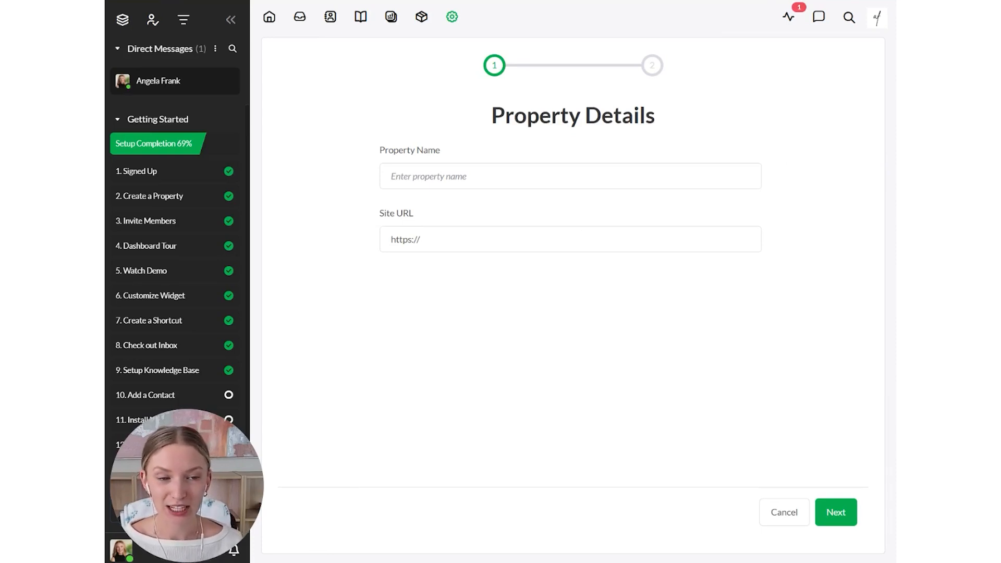
left_click(542, 177)
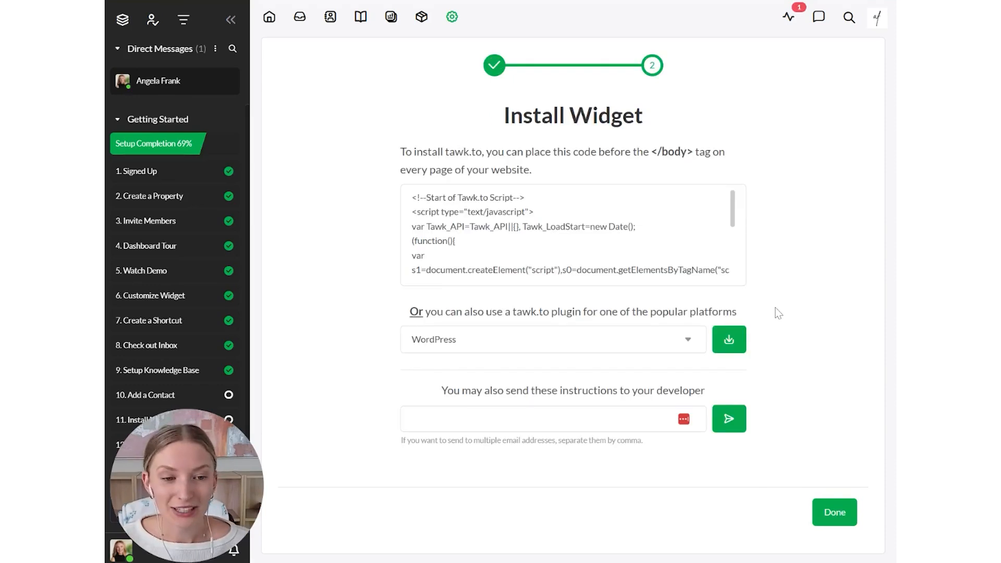
mouse_move(644, 261)
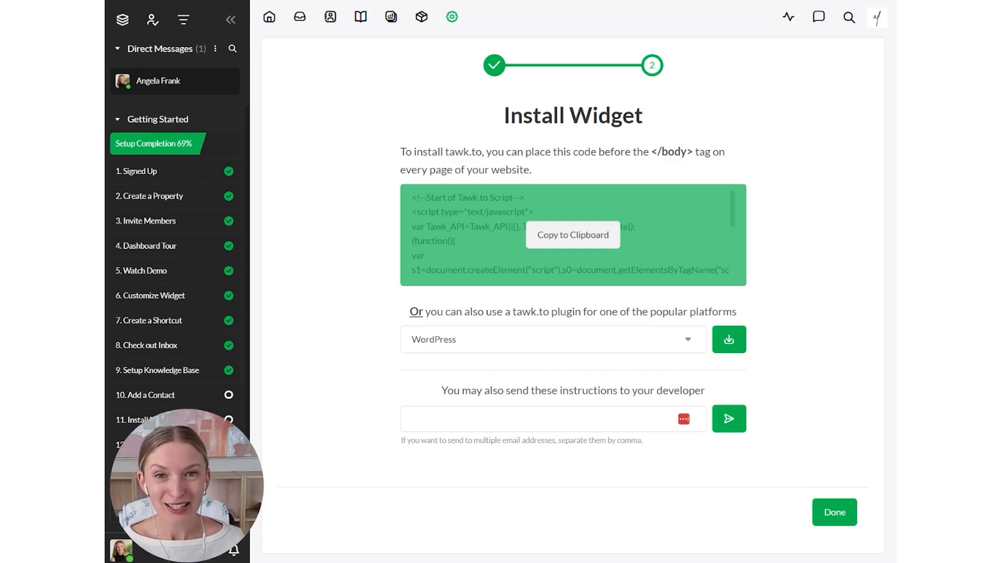
- Look through the available platform plugins for installing the widget, keeping WordPress selected
left_click(574, 339)
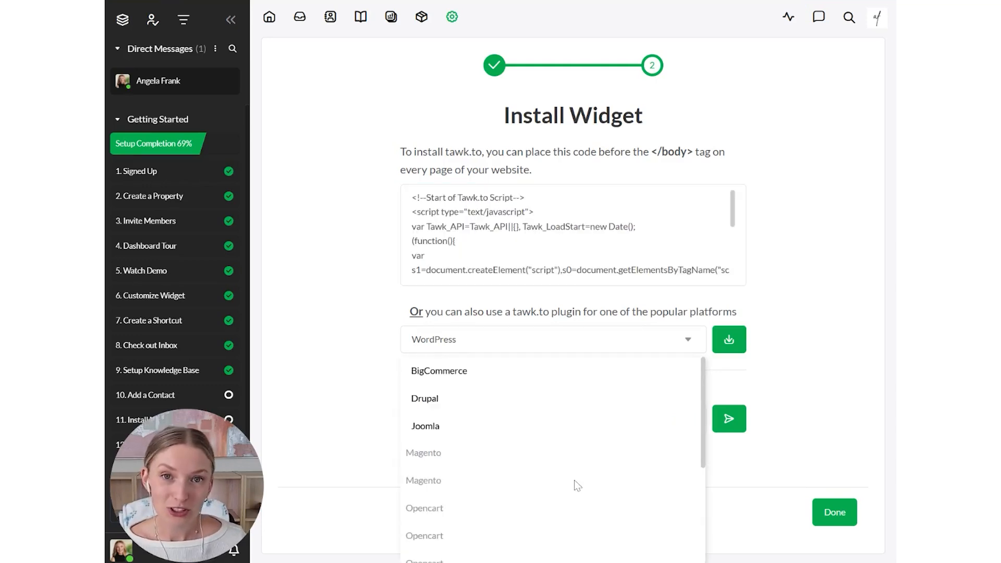
scroll(578, 486, "down", 5)
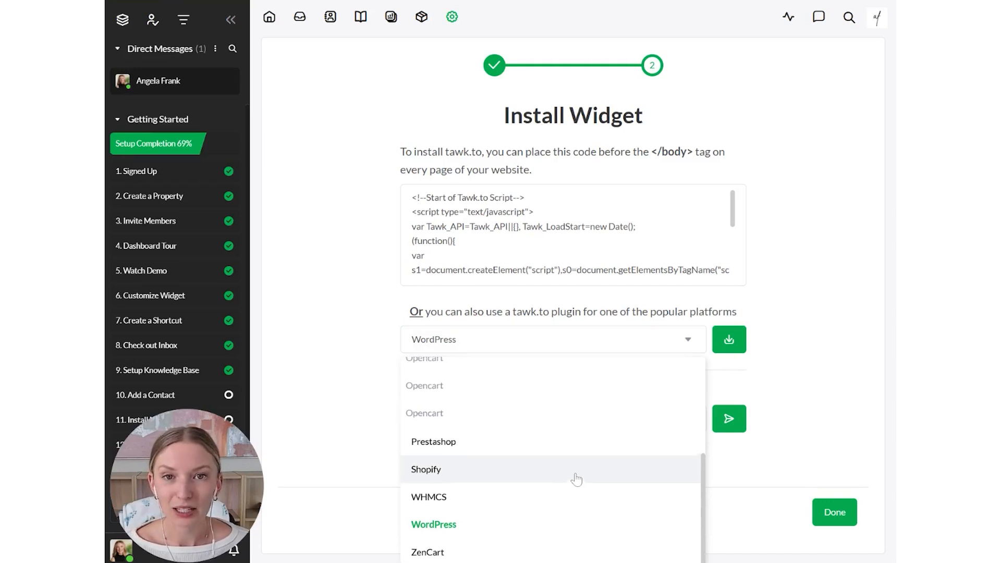
scroll(574, 482, "up", 5)
left_click(805, 302)
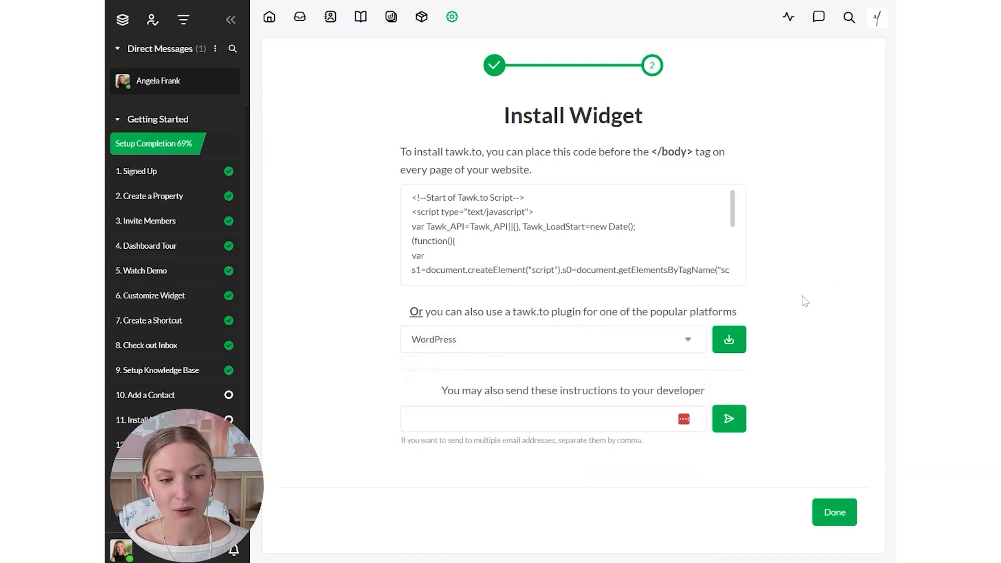
- Copy the widget installation code and open the custom code settings of the New Growth Directive site in Webflow
mouse_move(585, 223)
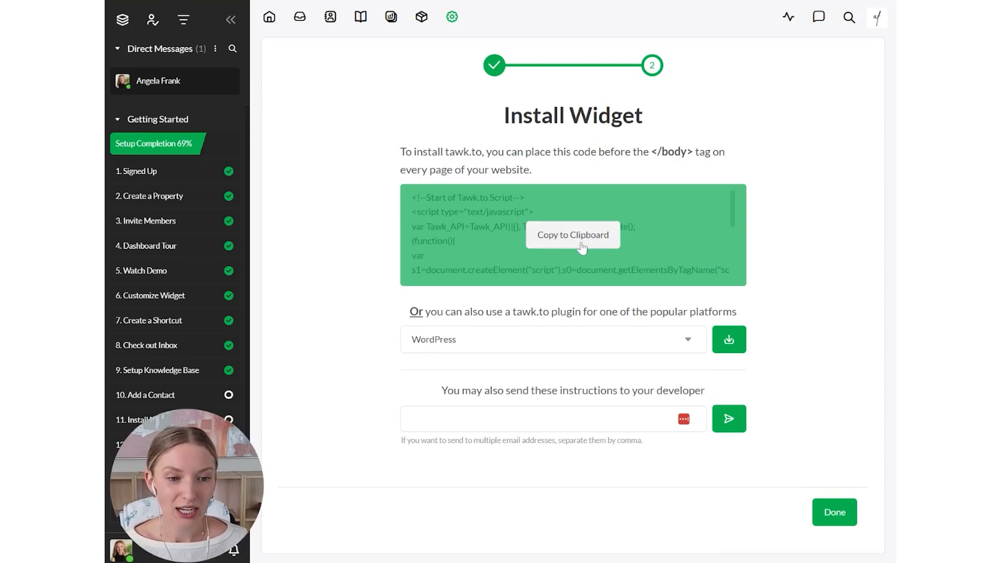
left_click(581, 244)
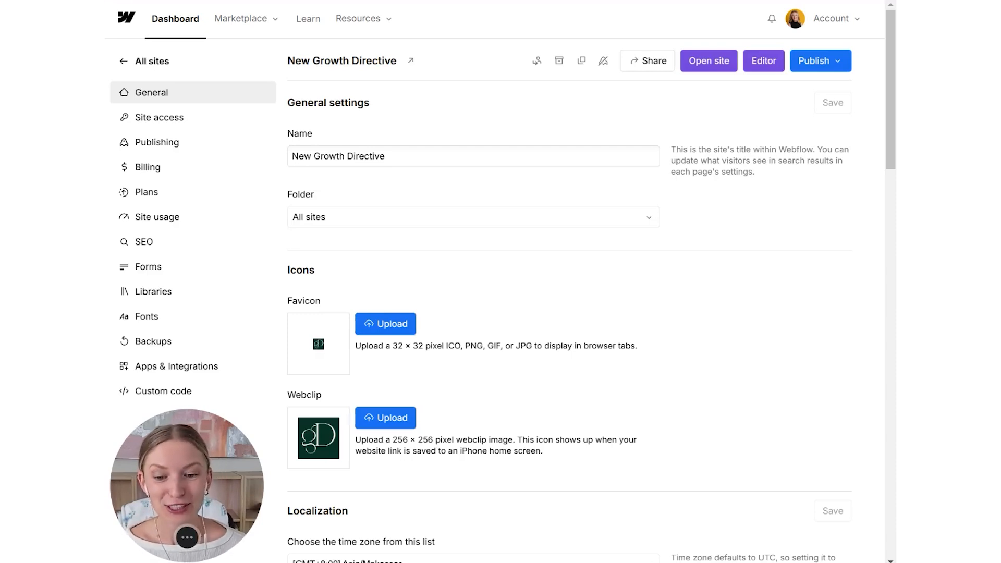
left_click(161, 391)
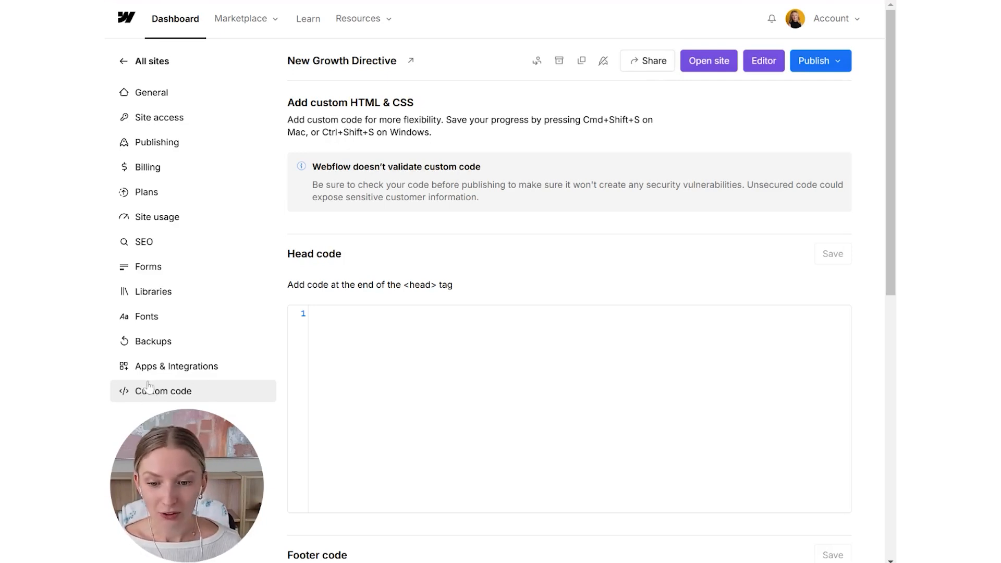
- Examine the custom code page's head code and footer code sections to see where the script can go
scroll(156, 395, "down", 2)
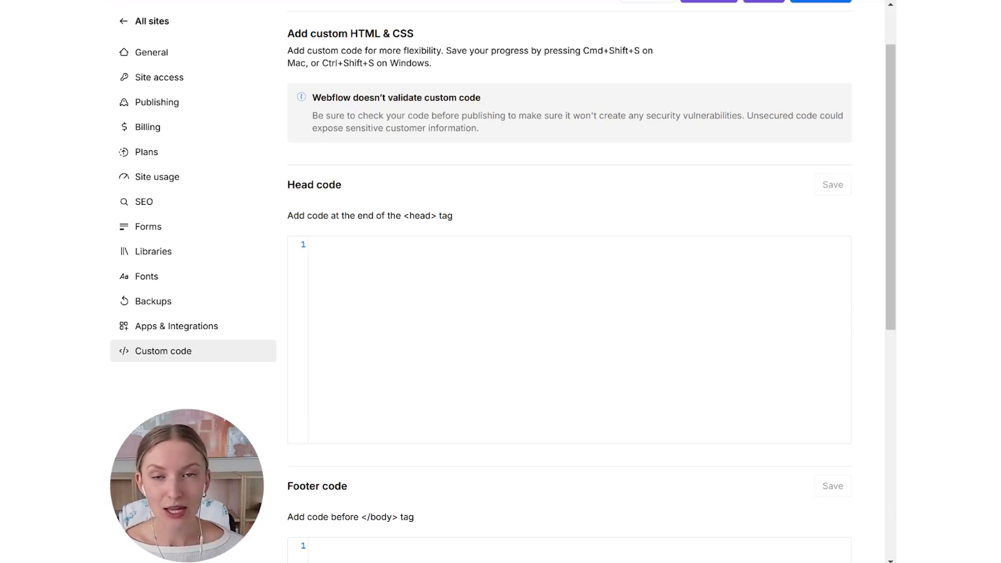
scroll(477, 270, "down", 9)
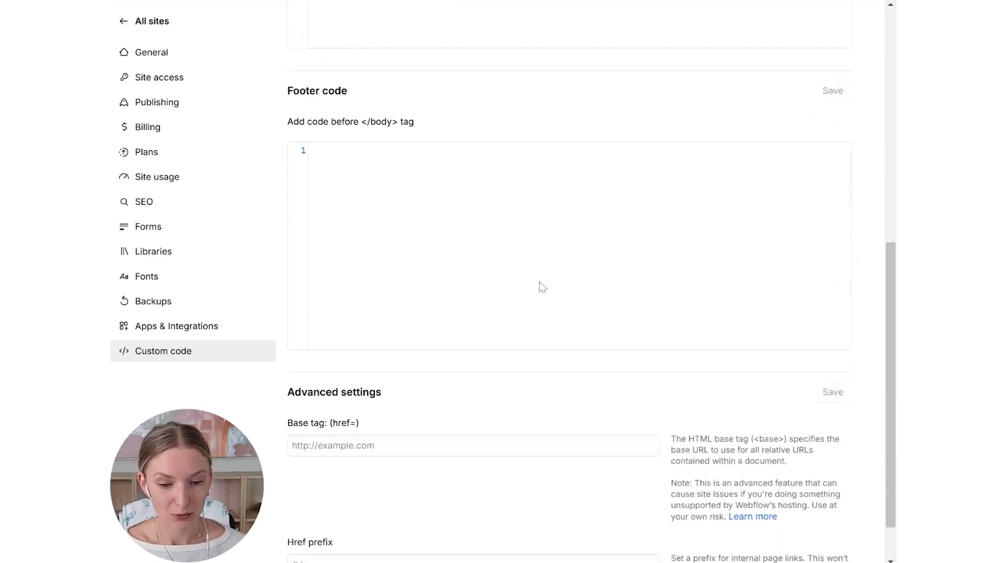
scroll(569, 334, "up", 10)
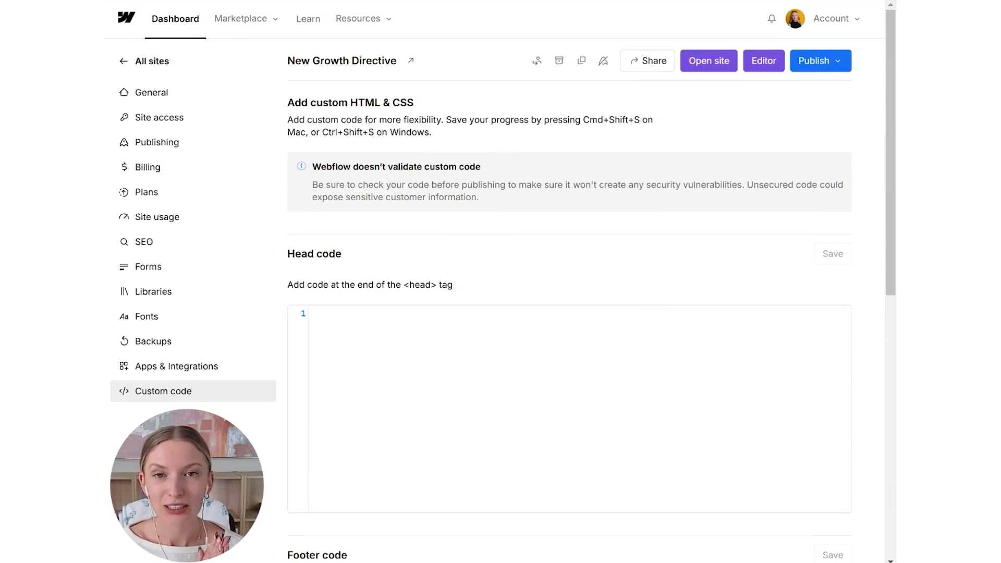
scroll(568, 329, "down", 9)
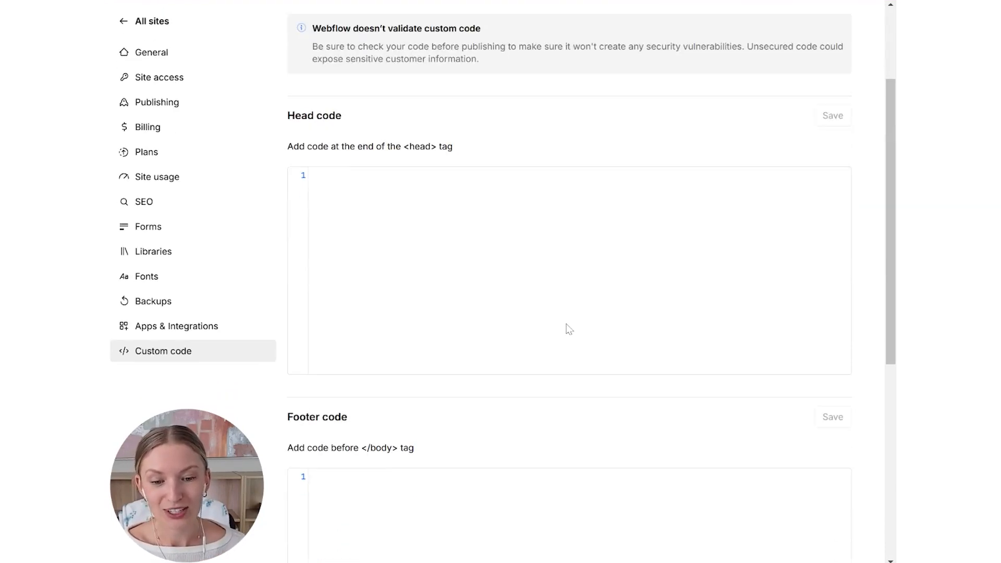
scroll(567, 326, "down", 1)
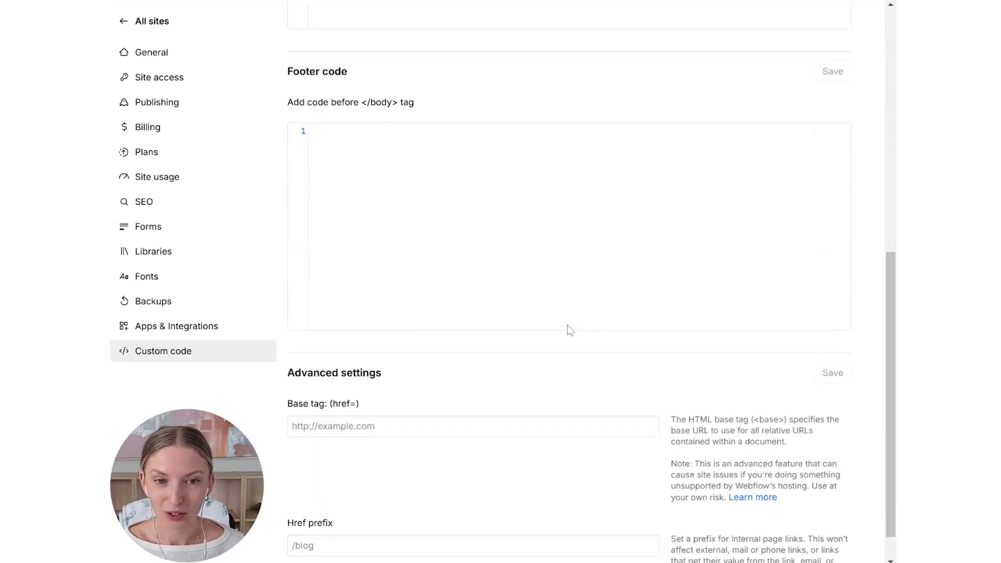
scroll(568, 320, "up", 3)
scroll(567, 329, "up", 2)
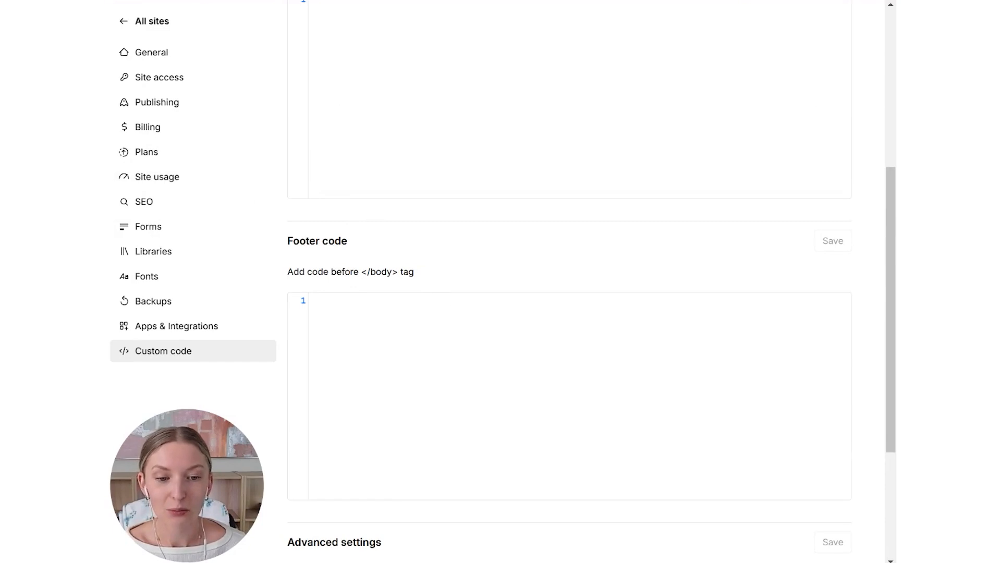
scroll(505, 313, "down", 3)
scroll(507, 307, "down", 2)
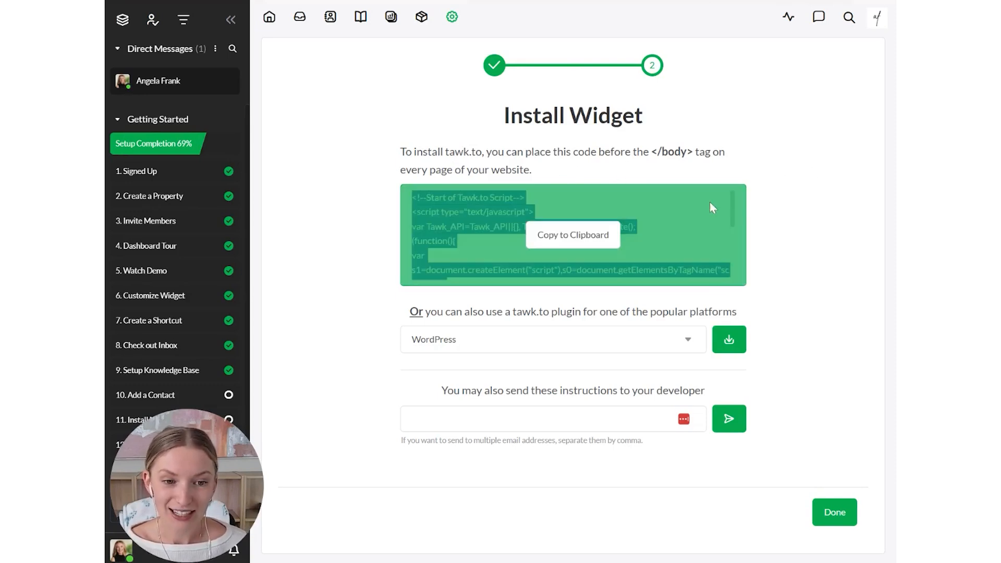
- Copy the tawk.to widget script again, paste it into the Webflow site's head code, and save it
left_click(626, 259)
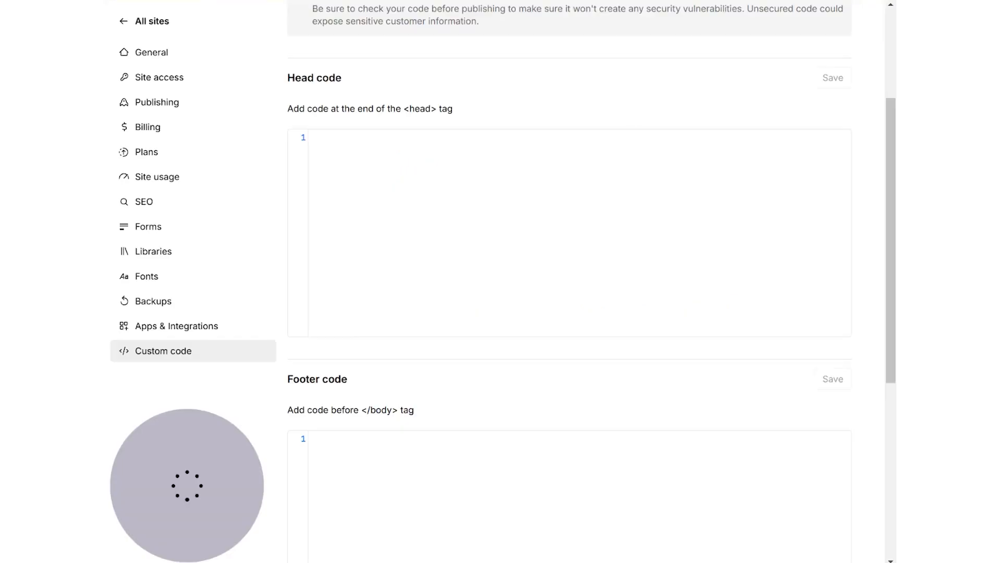
left_click(416, 467)
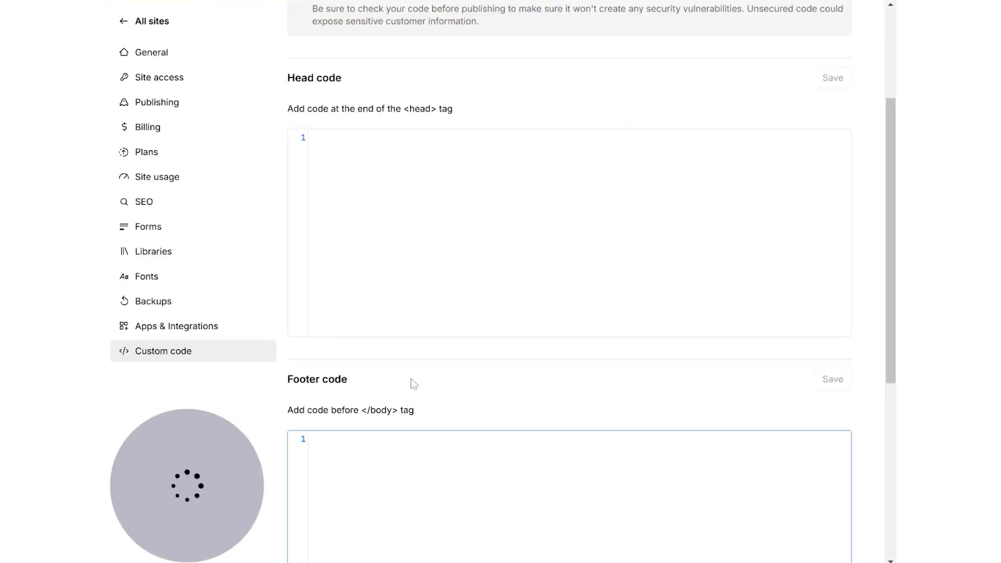
left_click(538, 327)
key("ctrl+v")
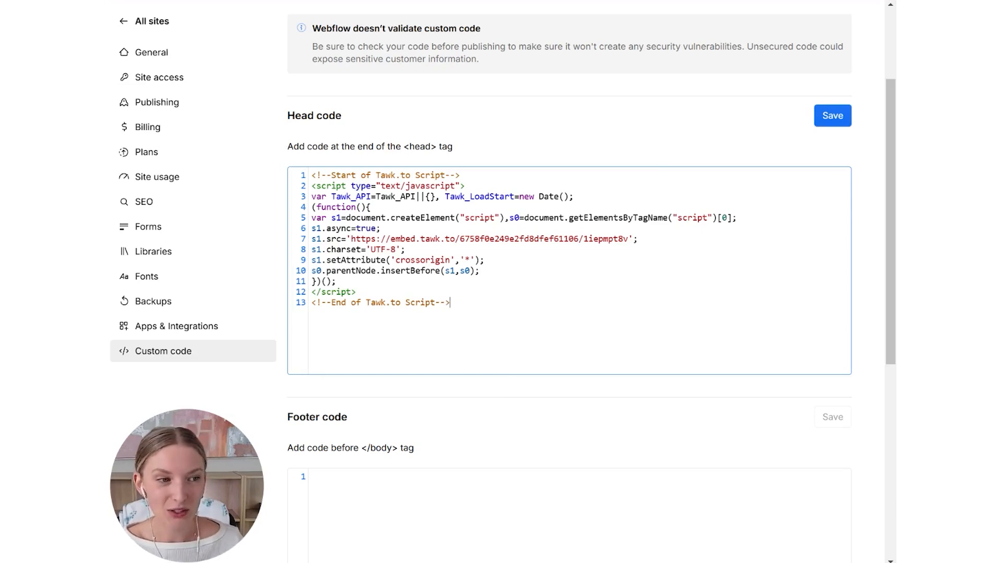
scroll(570, 281, "down", 1)
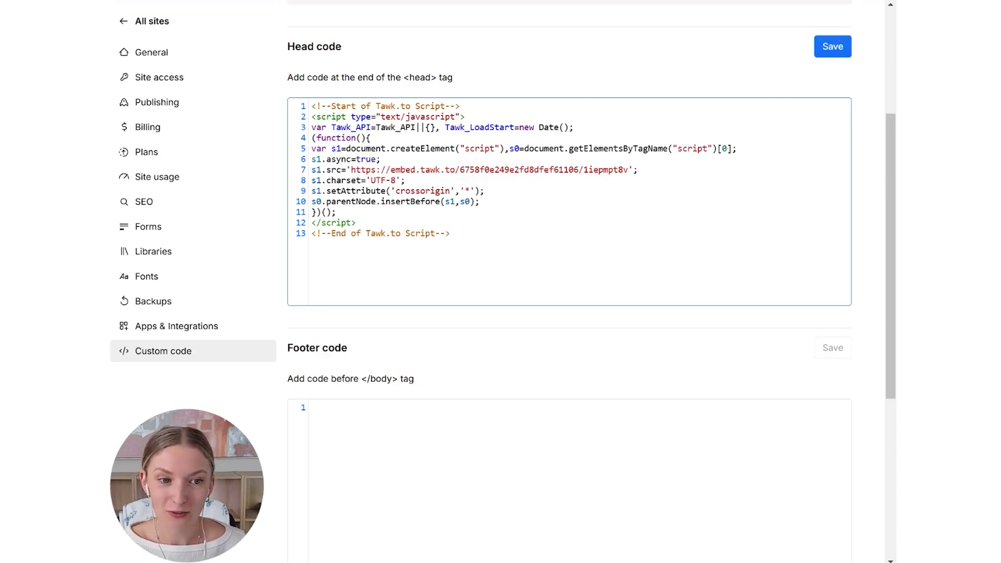
scroll(570, 282, "up", 2)
left_click(833, 185)
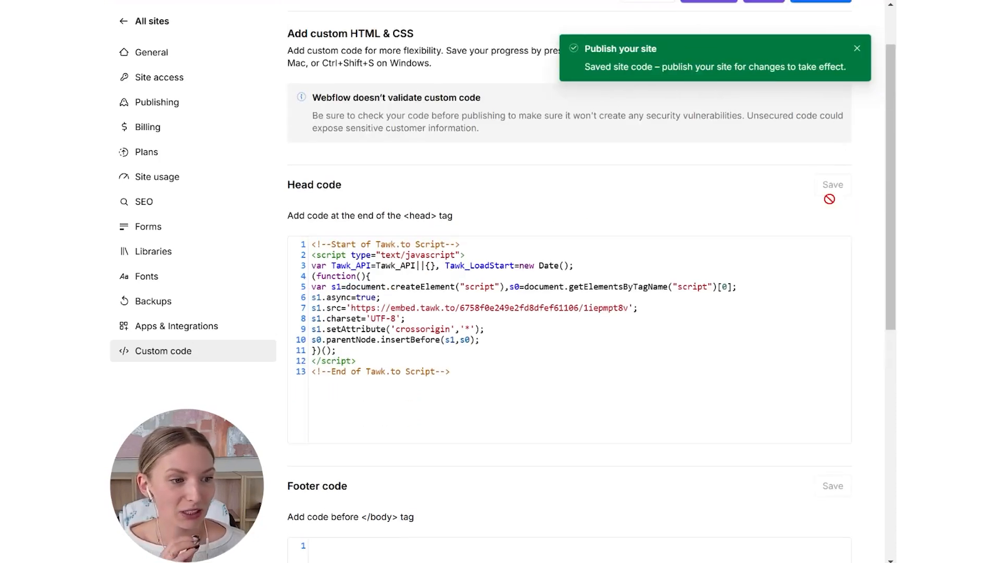
scroll(796, 235, "up", 2)
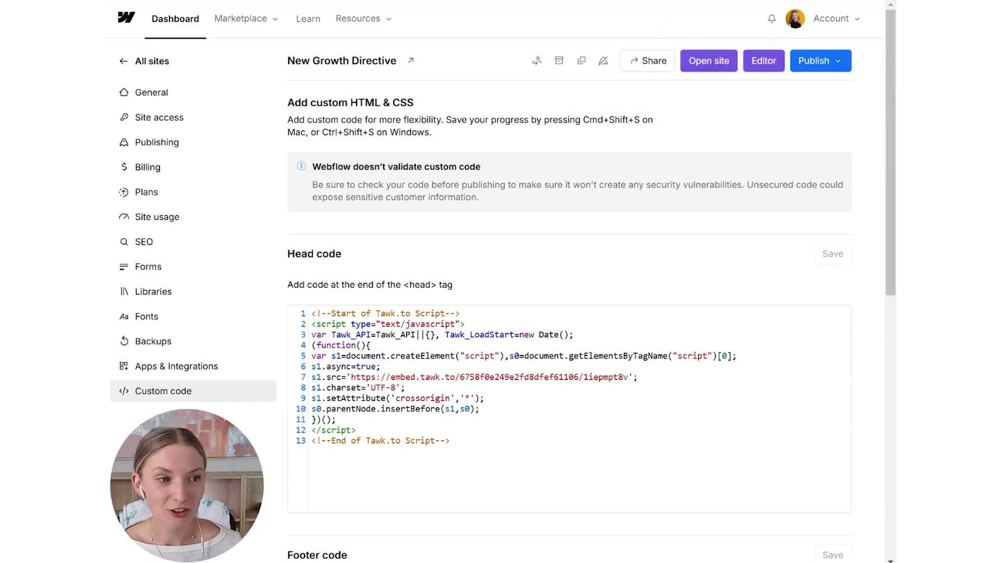
left_click(800, 67)
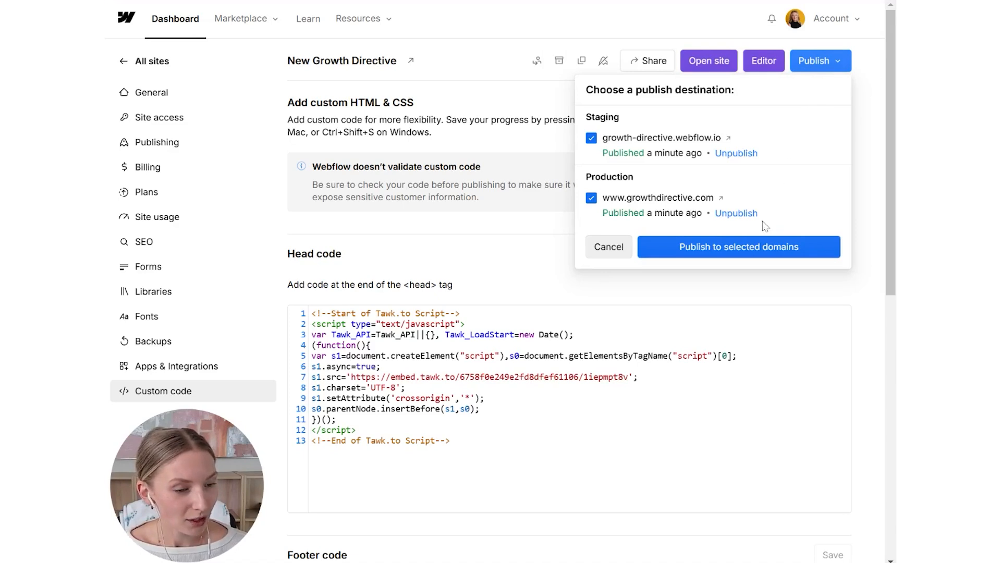
left_click(763, 251)
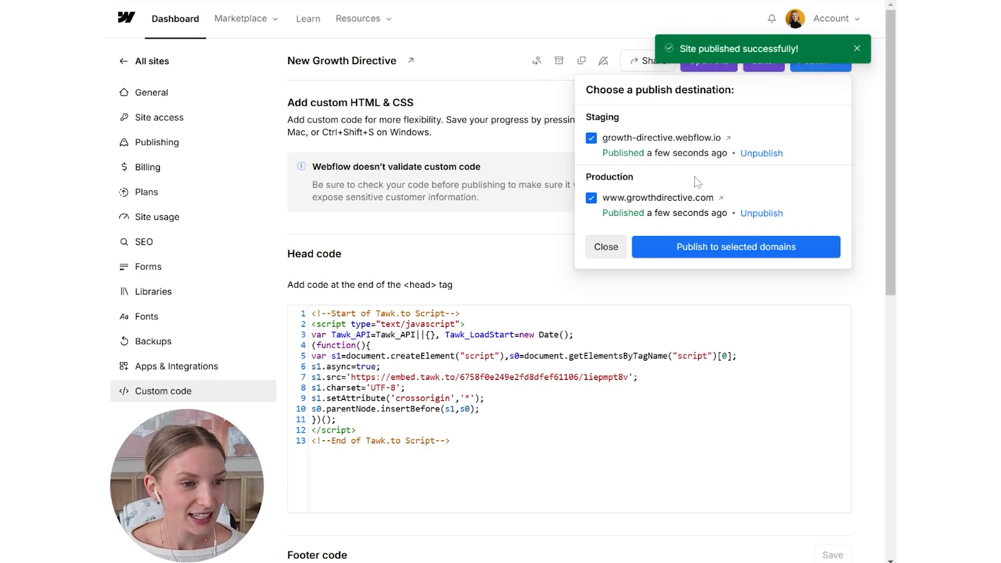
left_click(707, 198)
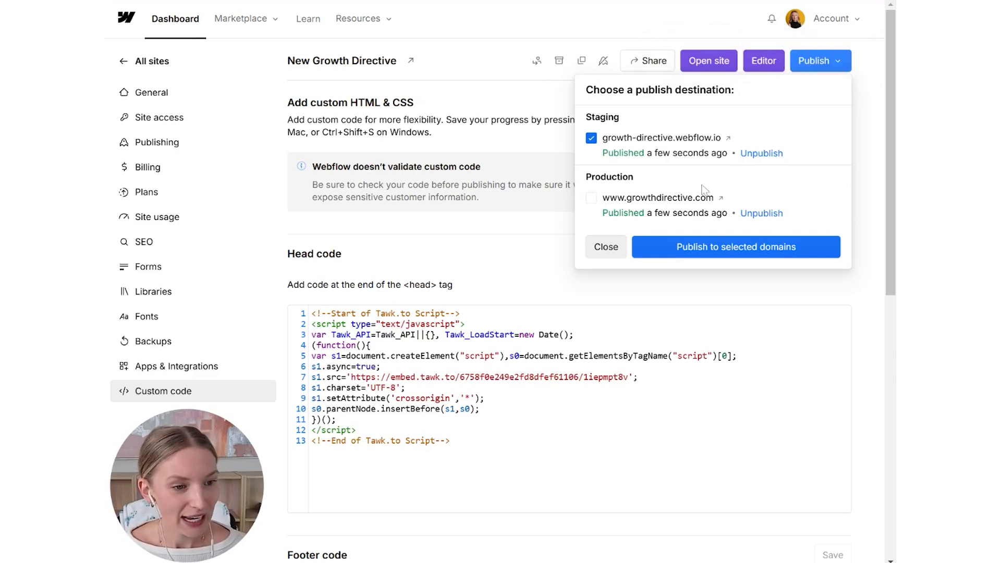
left_click(591, 199)
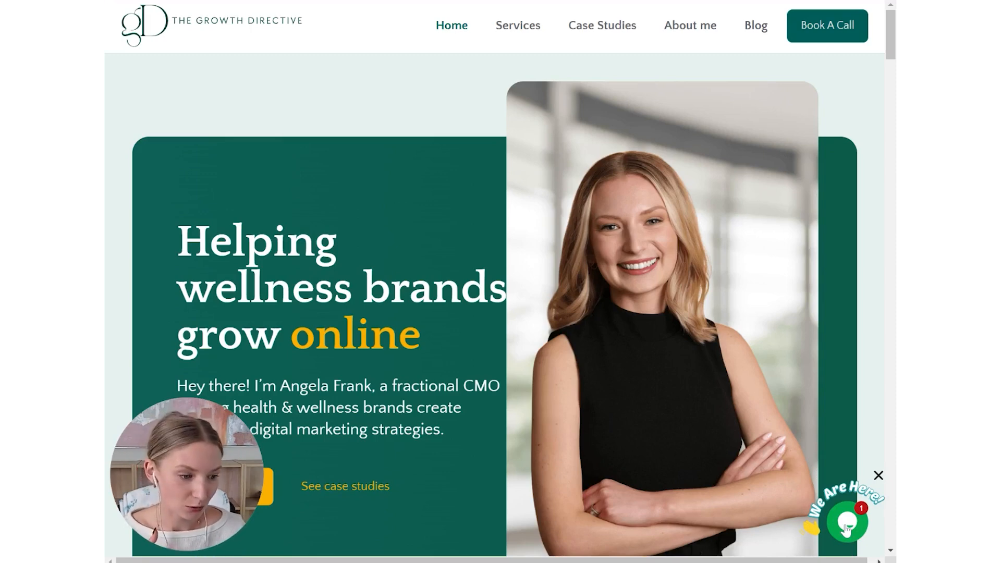
- Test the chat widget on the published Growth Directive home page by opening and closing it
left_click(847, 530)
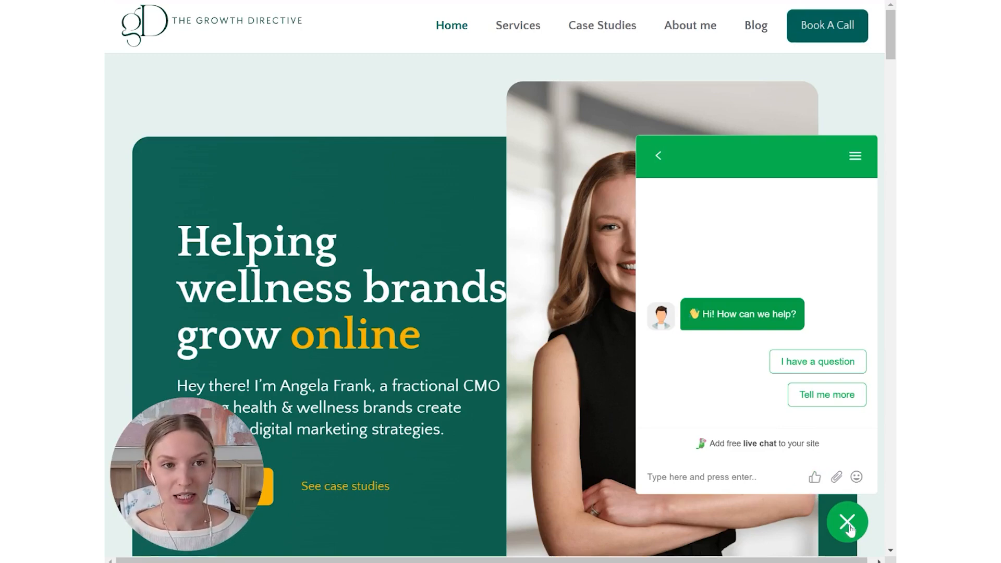
left_click(848, 525)
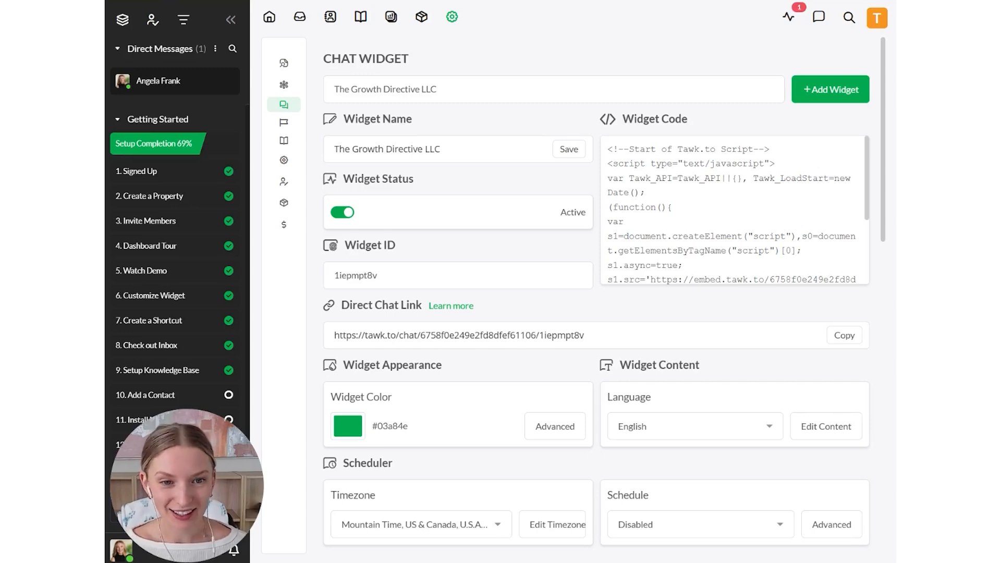
- Open the advanced appearance settings of The Growth Directive LLC chat widget in tawk.to and review the desktop and mobile options
mouse_move(284, 97)
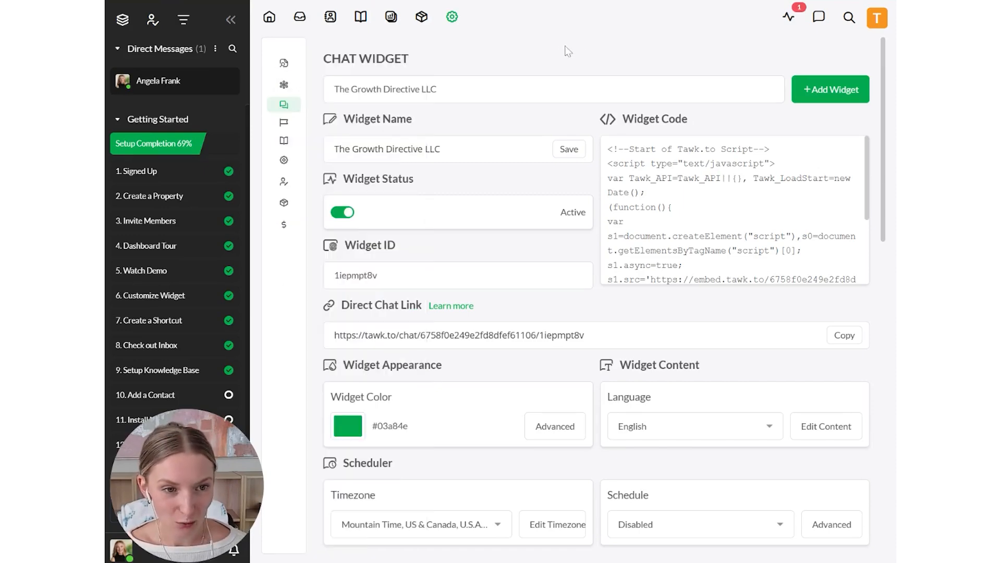
scroll(472, 249, "down", 4)
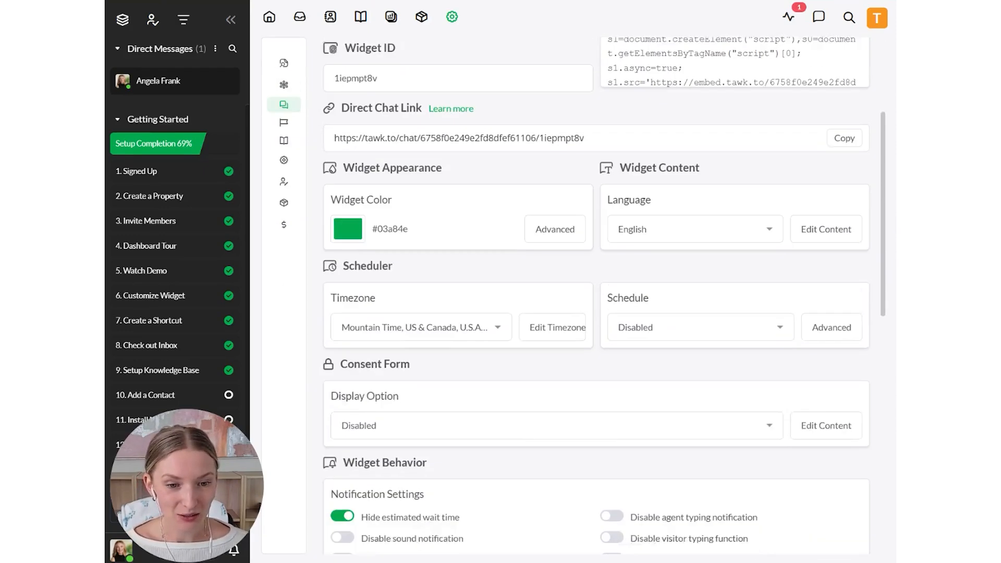
left_click(564, 225)
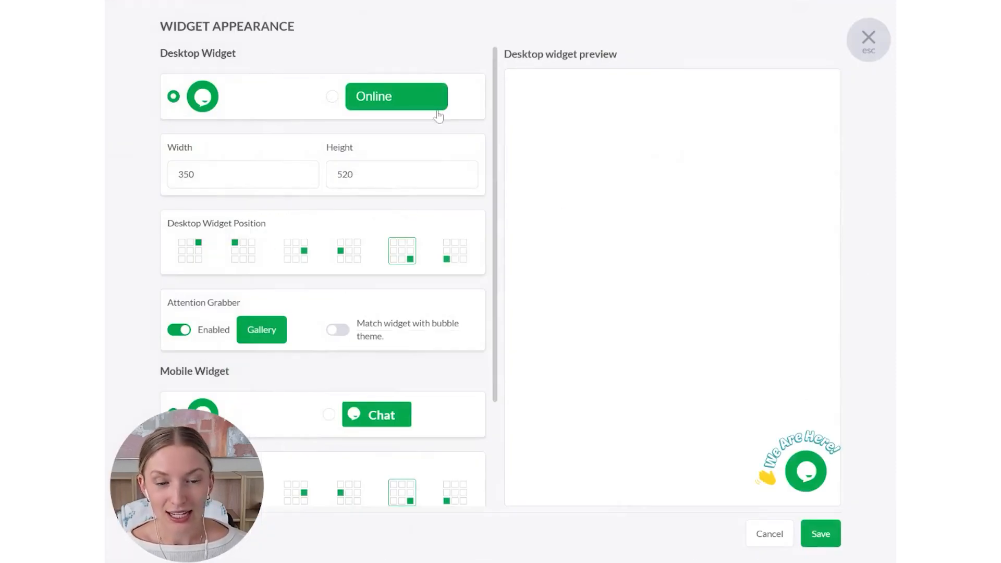
scroll(360, 219, "down", 1)
scroll(334, 193, "up", 1)
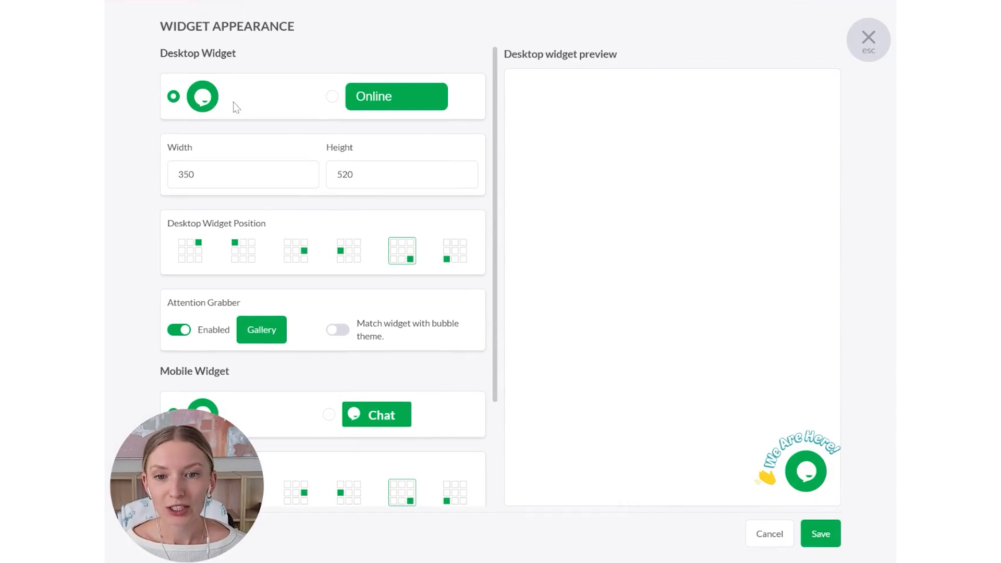
- Set the chat widget's header color to #f8a302 in the Widget Colors settings
scroll(257, 250, "down", 2)
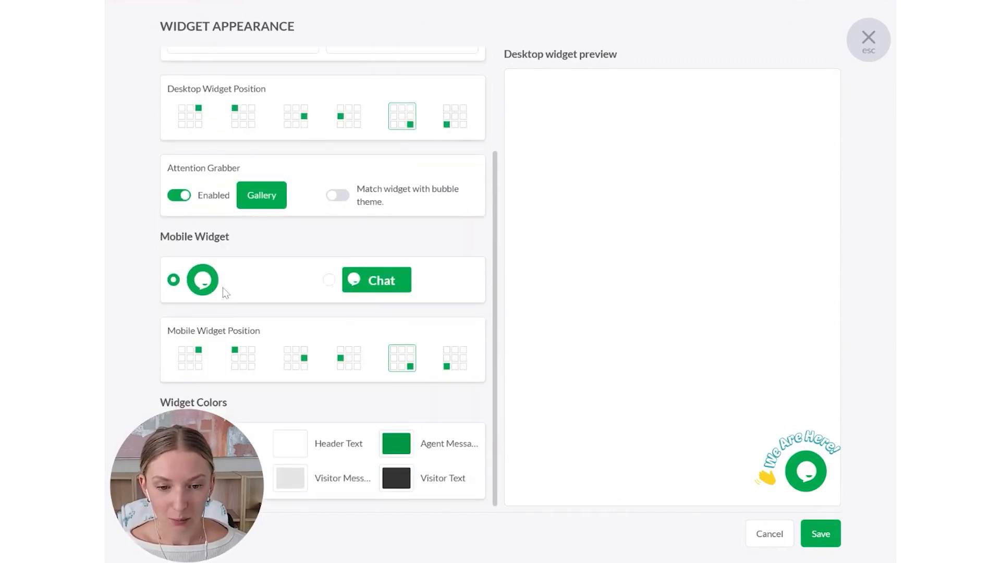
scroll(256, 299, "up", 2)
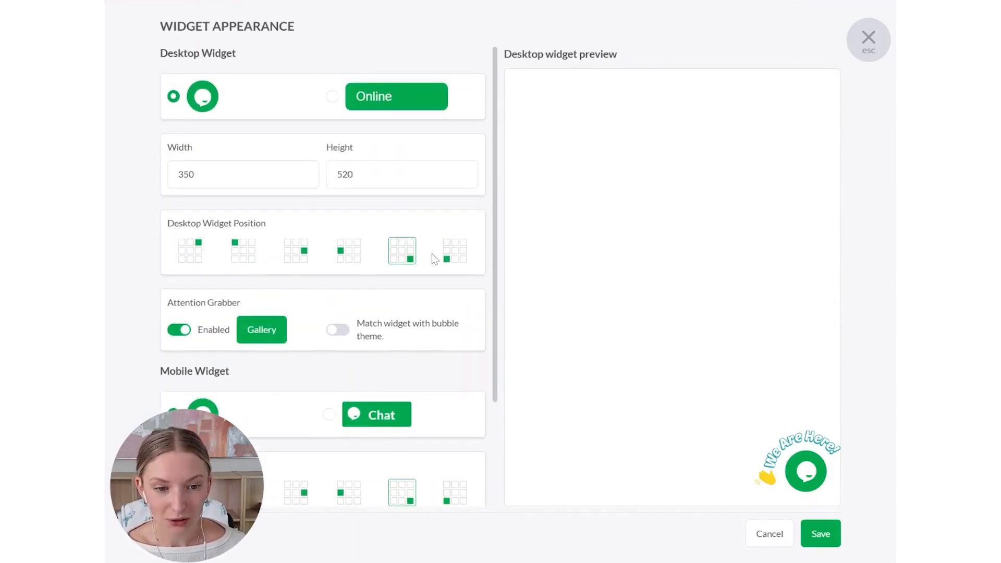
scroll(456, 271, "down", 1)
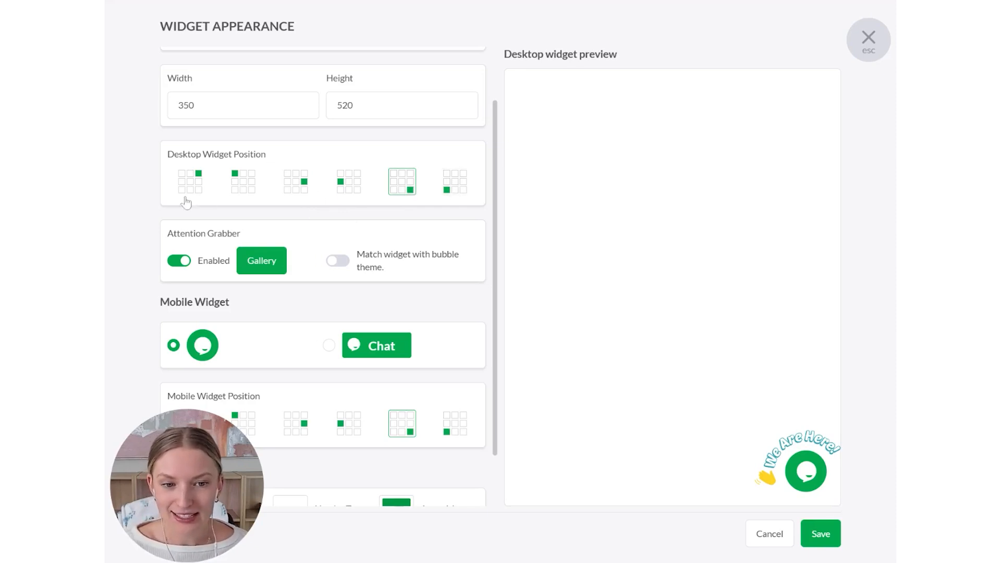
scroll(432, 277, "down", 1)
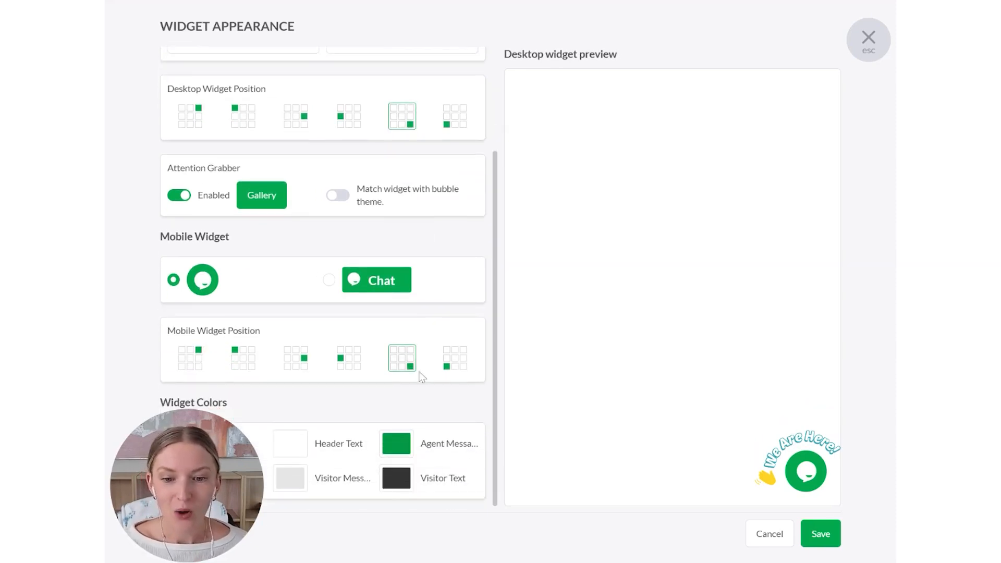
scroll(342, 145, "up", 2)
scroll(402, 173, "down", 2)
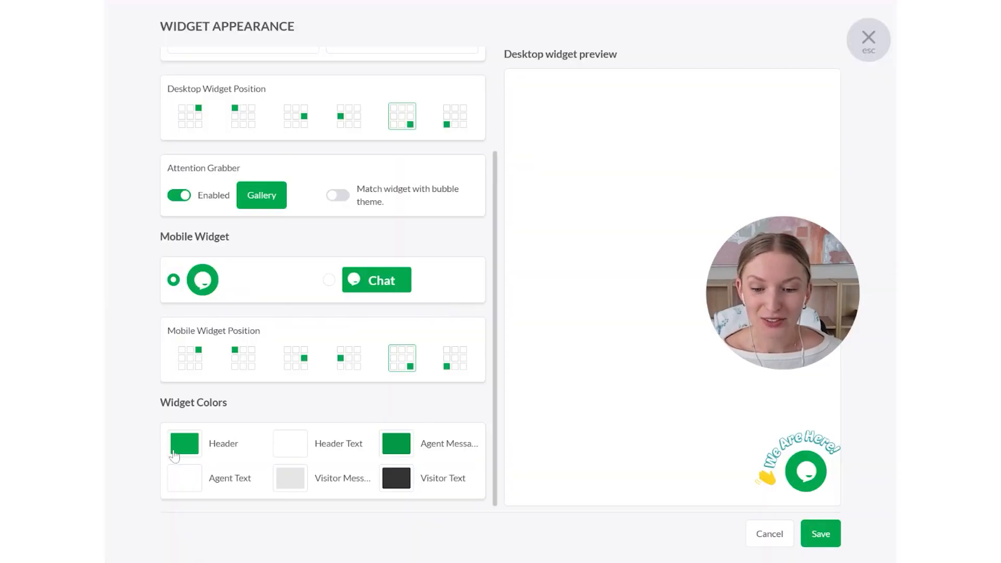
left_click(182, 443)
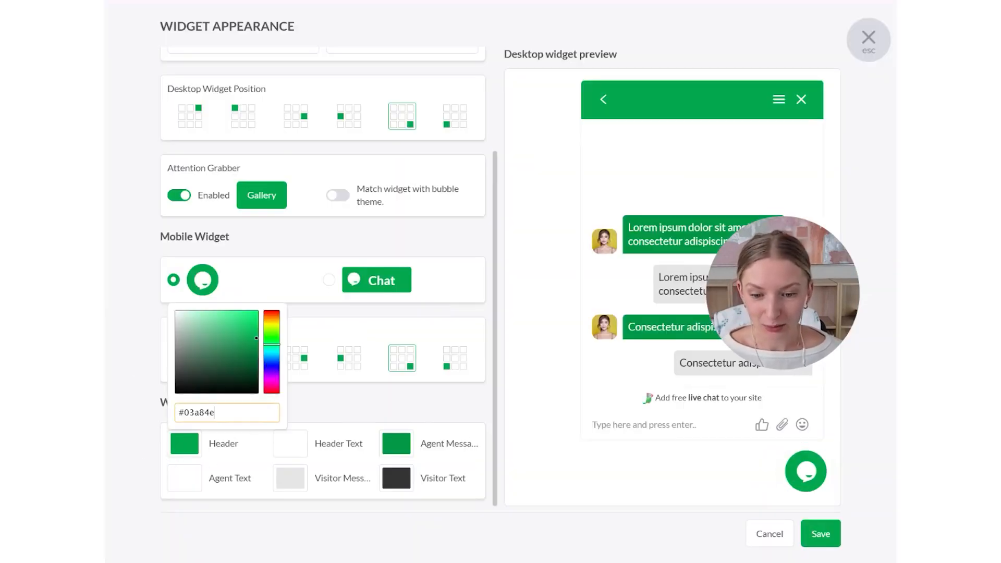
triple_click(230, 412)
type("#f8a302")
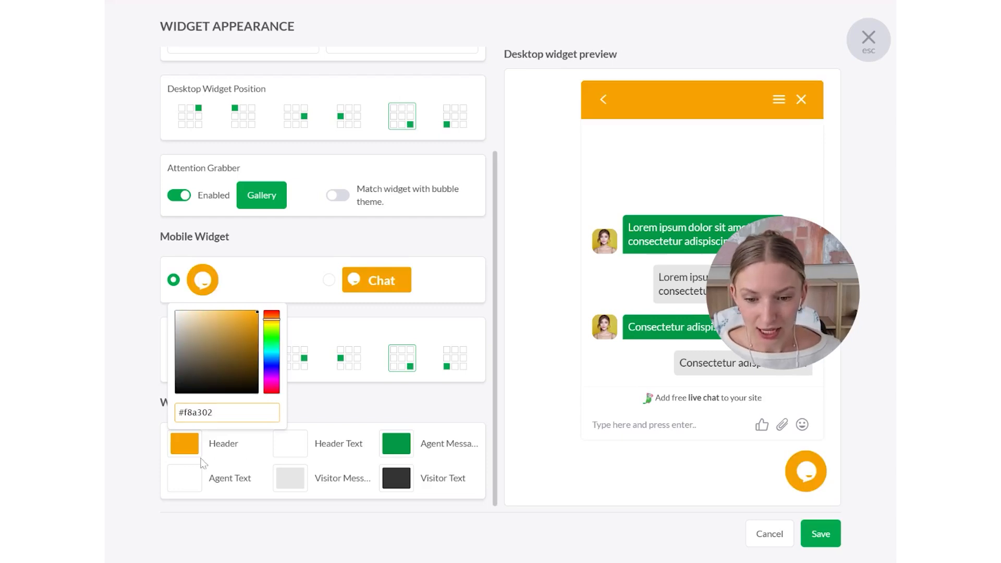
left_click(182, 448)
- Set the agent message color to #f8a302, then save and close the widget appearance settings
left_click(396, 444)
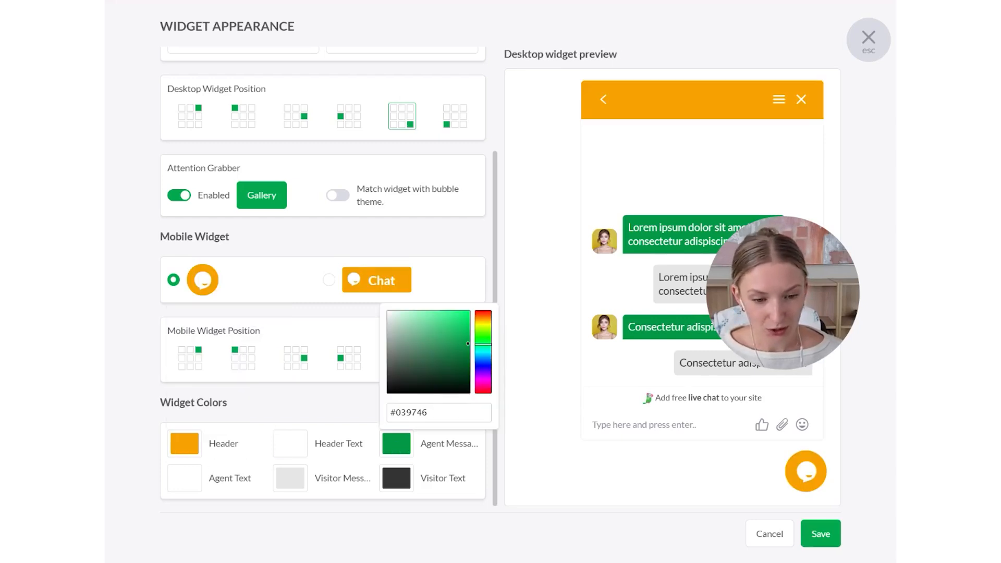
triple_click(438, 413)
type("#f8a302")
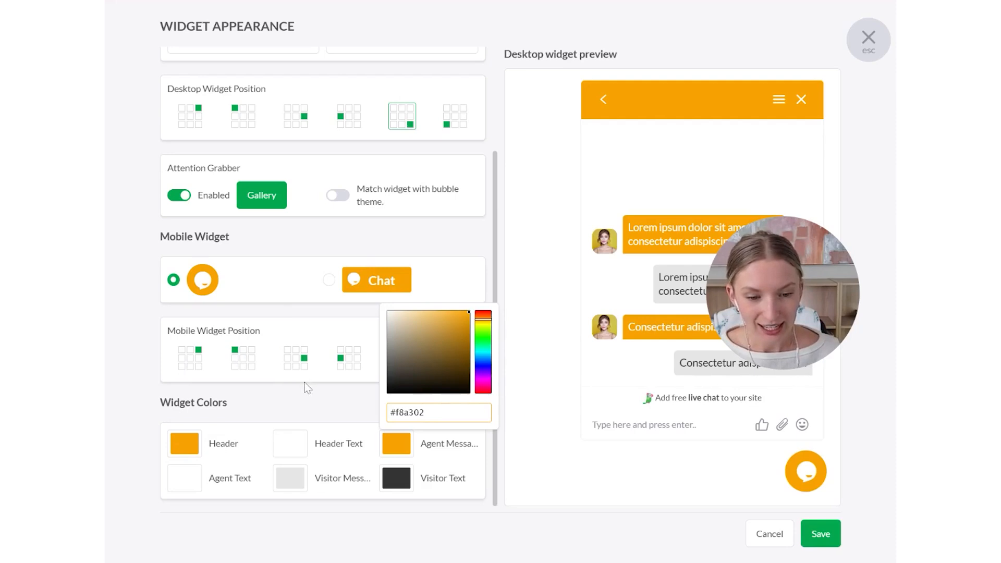
left_click(338, 420)
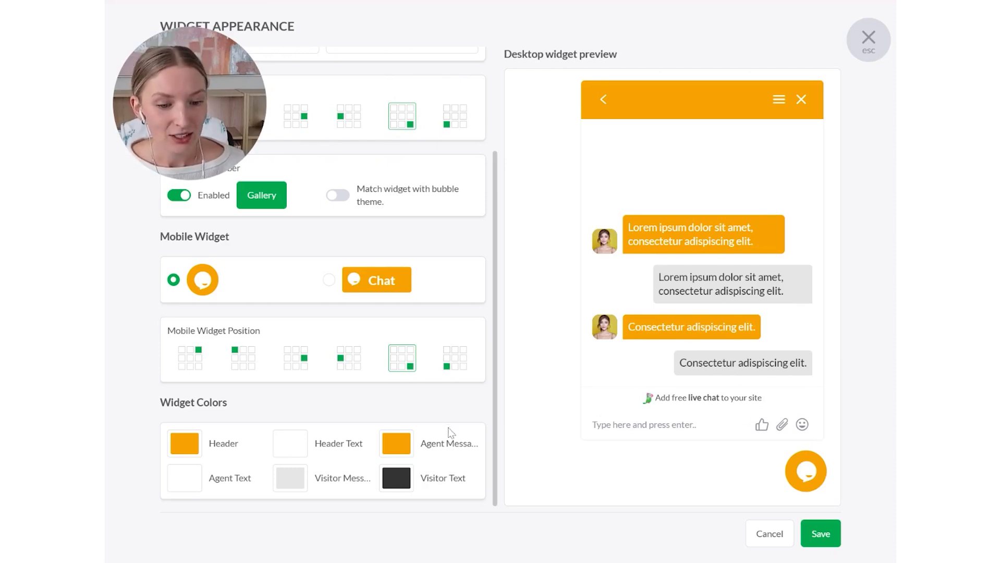
left_click(821, 534)
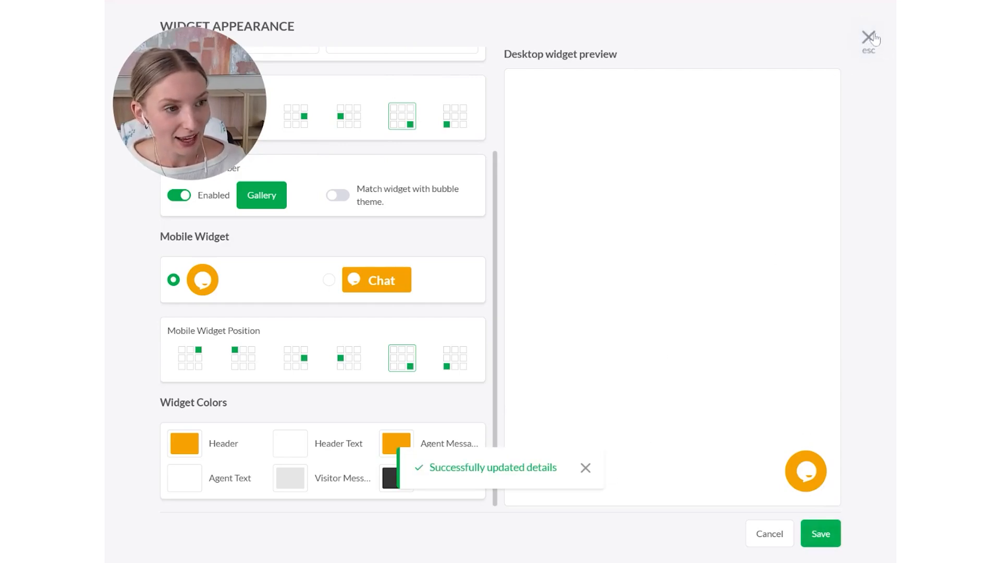
left_click(867, 52)
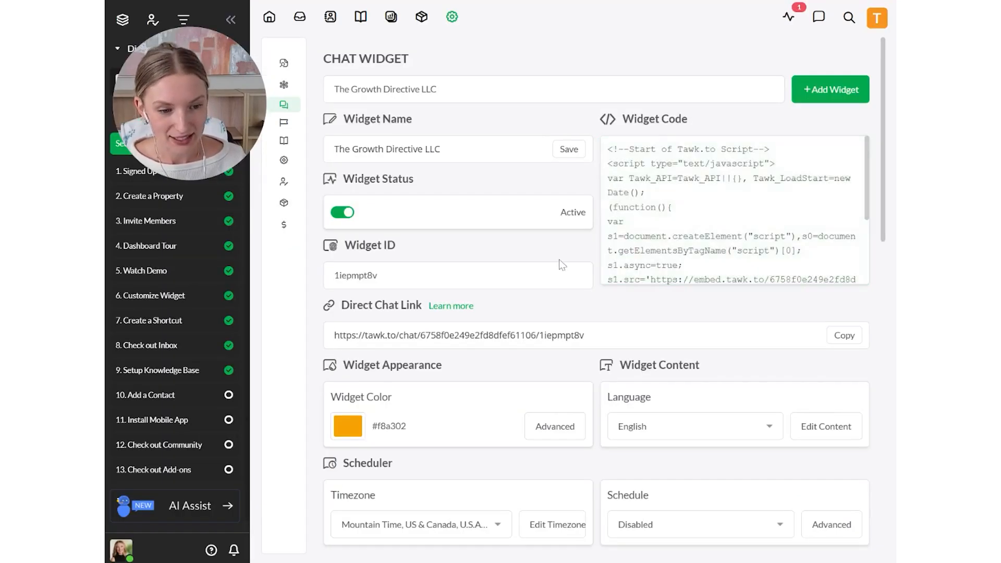
- Open the widget content settings for editing and disable the Knowledge Base feature
scroll(756, 296, "down", 9)
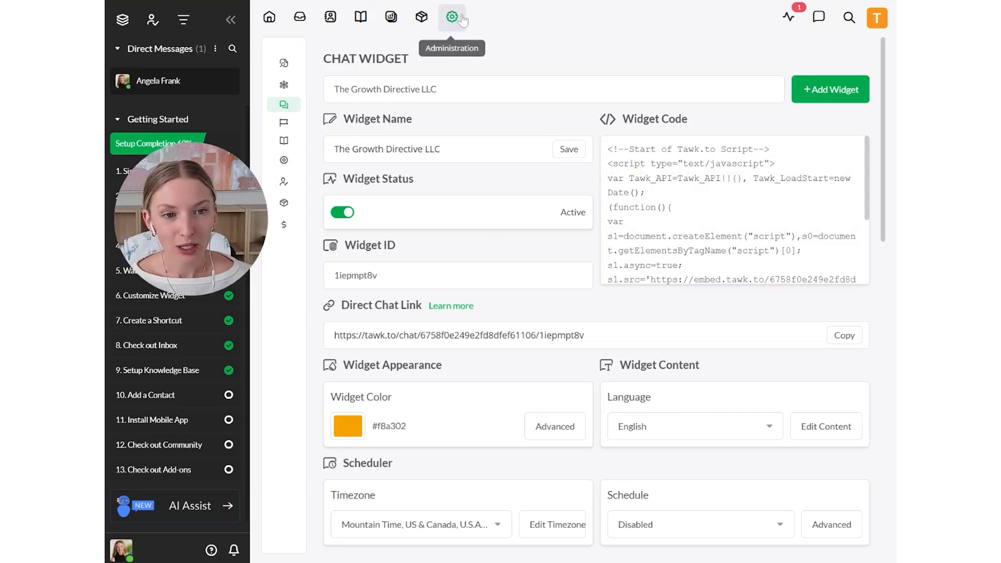
mouse_move(286, 125)
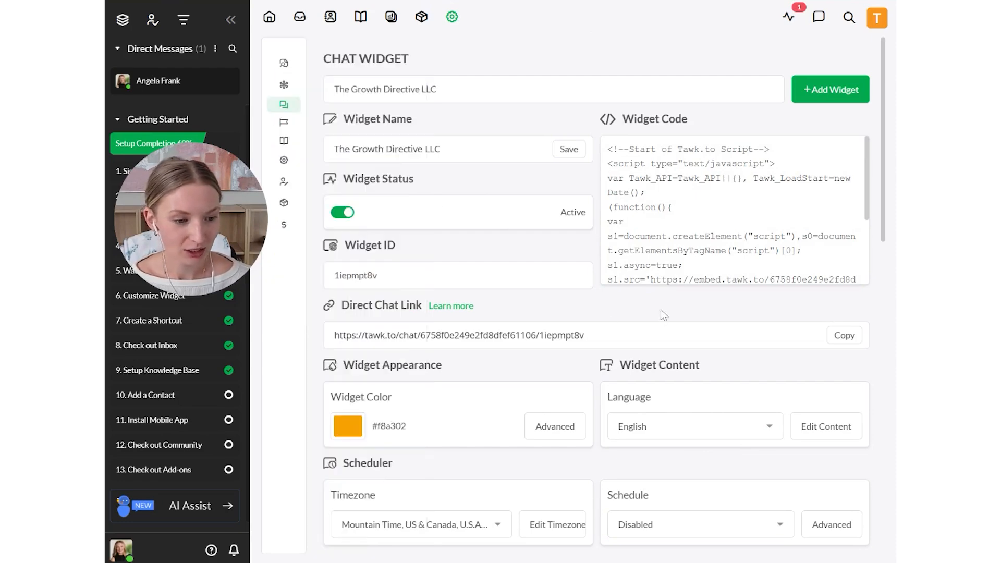
scroll(662, 311, "down", 3)
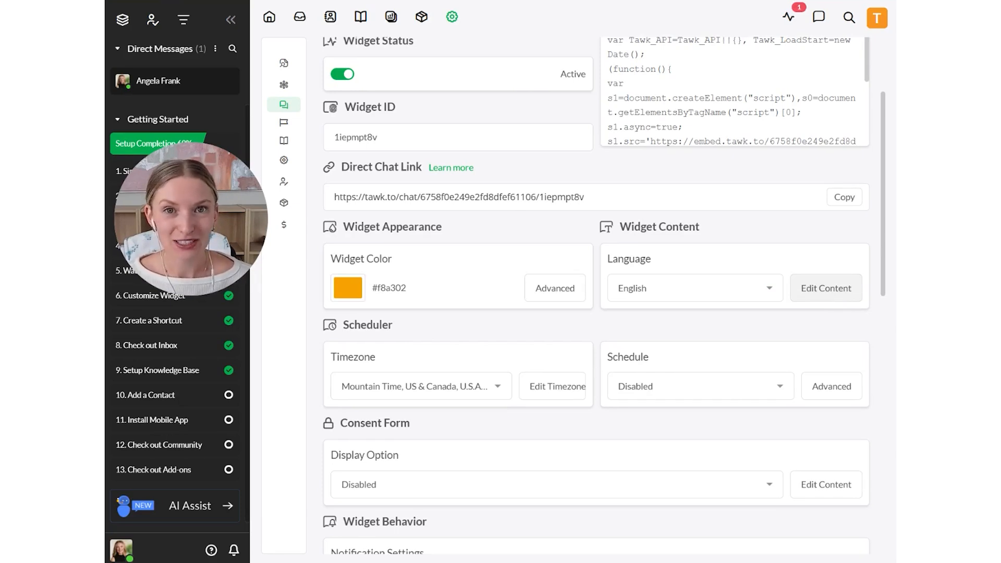
left_click(835, 295)
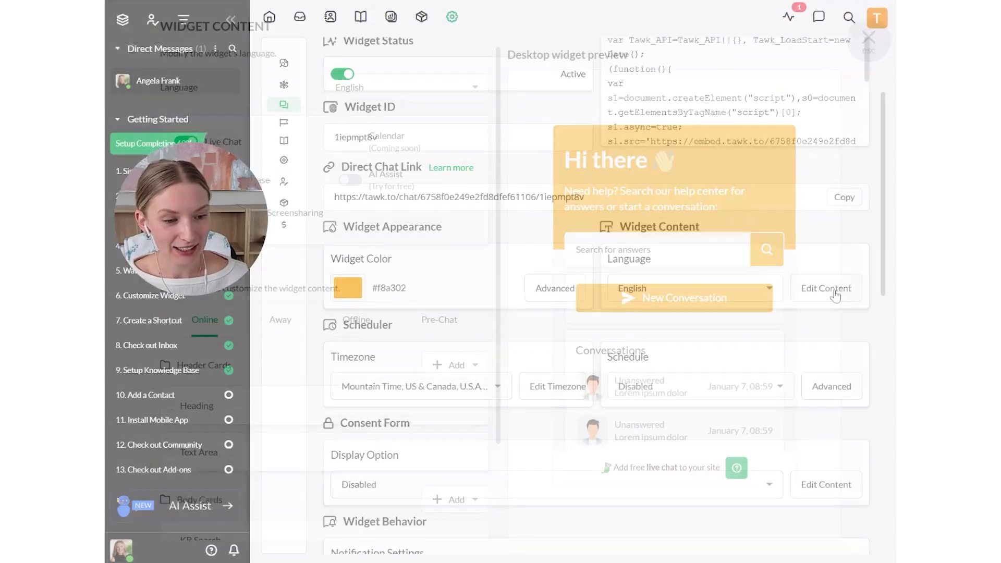
left_click(205, 187)
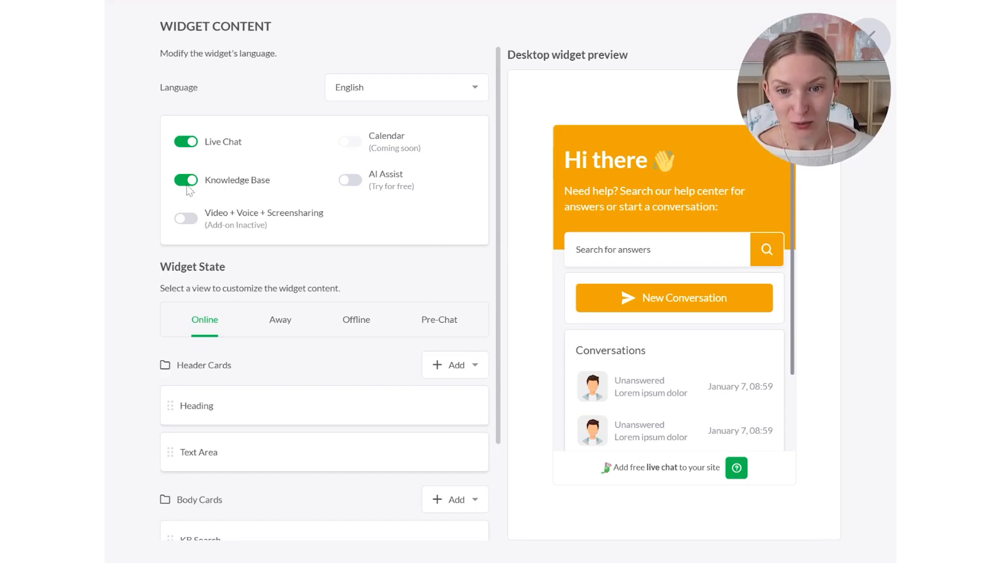
left_click(186, 181)
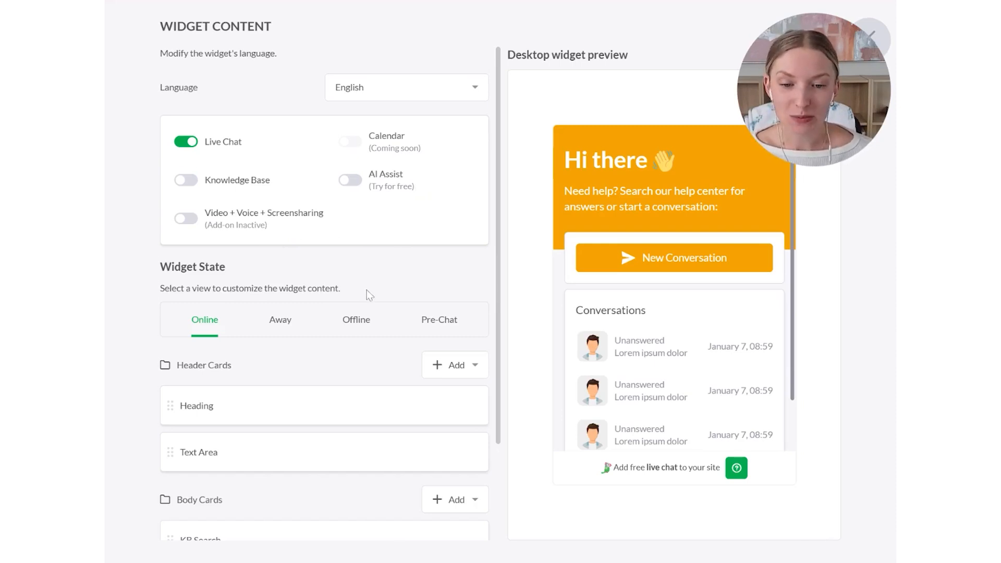
- Turn off the KB Search body card for the widget's Online state
scroll(369, 290, "down", 2)
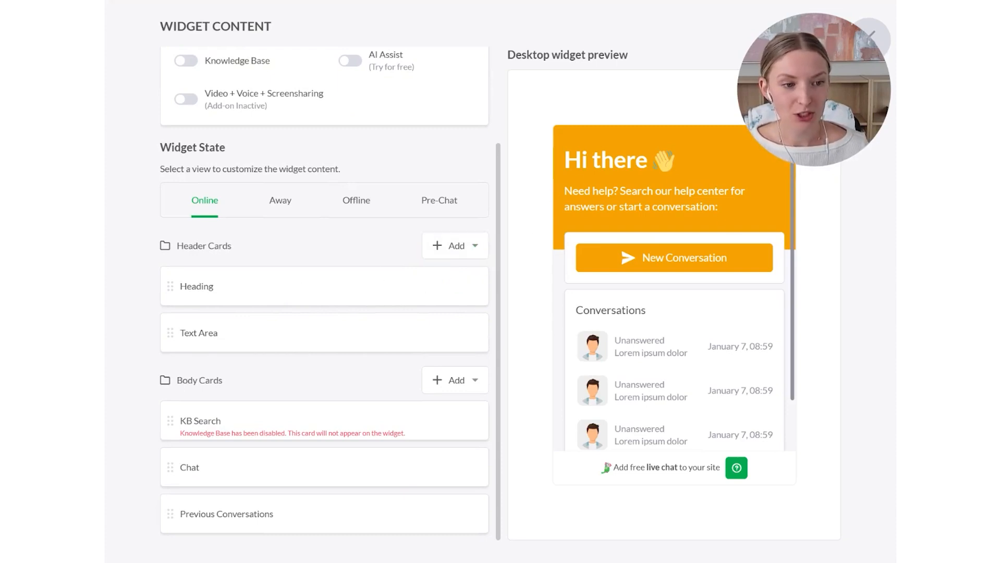
mouse_move(447, 291)
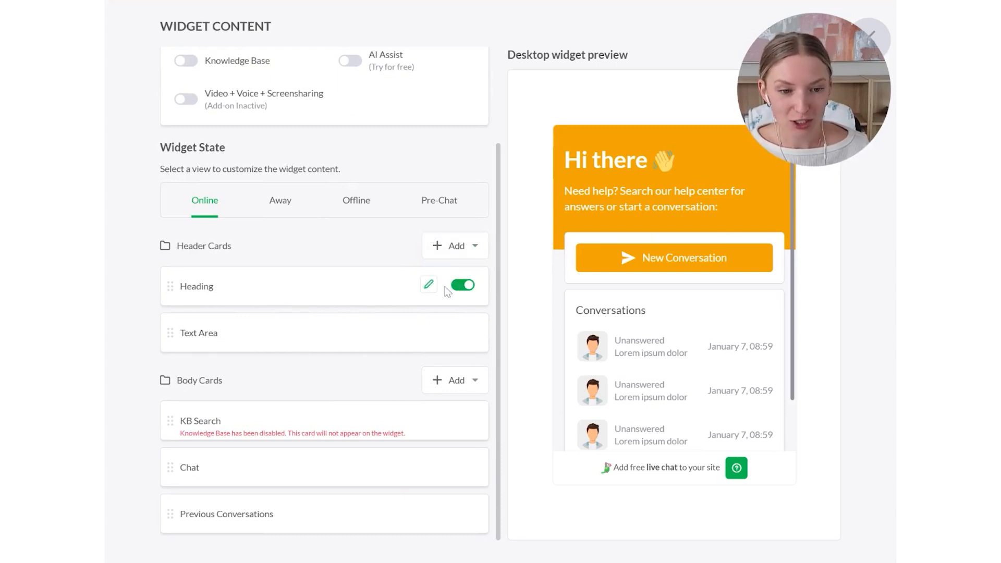
mouse_move(238, 350)
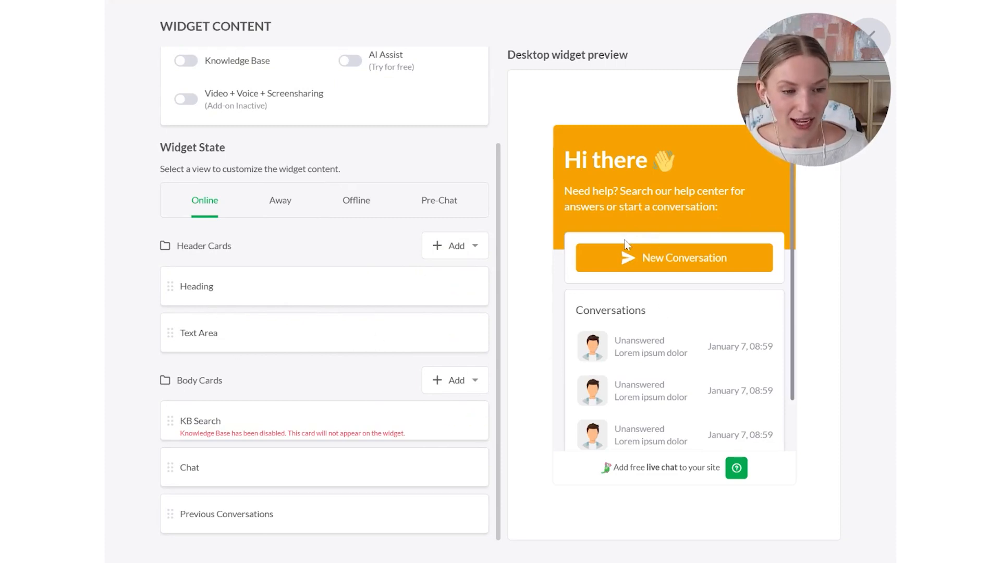
mouse_move(469, 425)
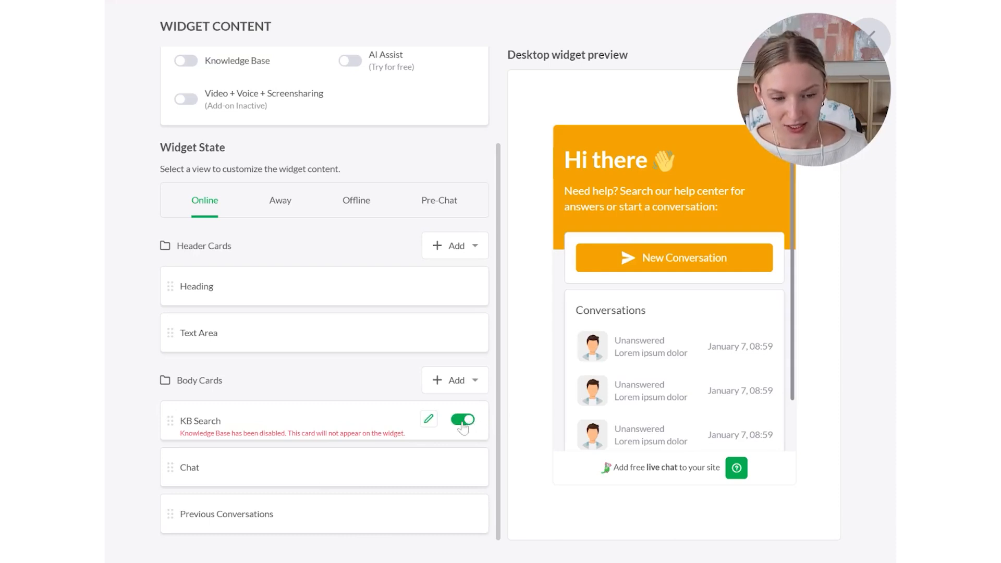
left_click(464, 423)
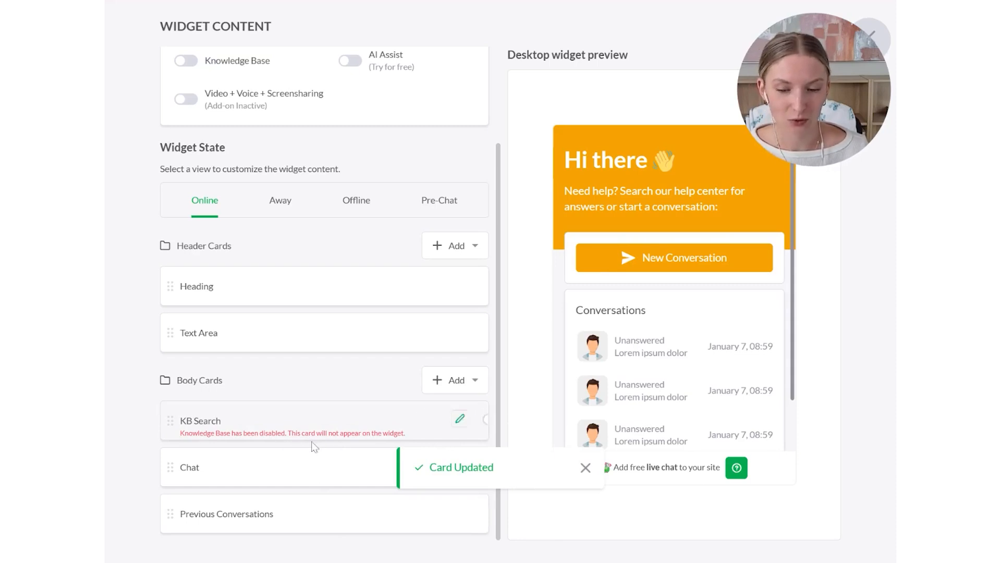
left_click(586, 467)
- Turn the Chat body card off and back on to check its effect in the widget preview
mouse_move(441, 480)
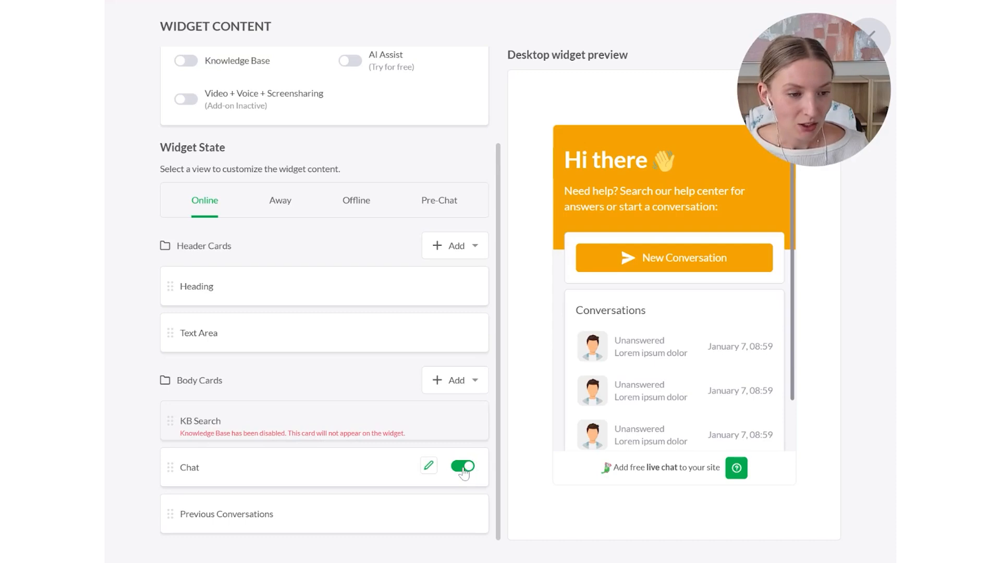
left_click(463, 468)
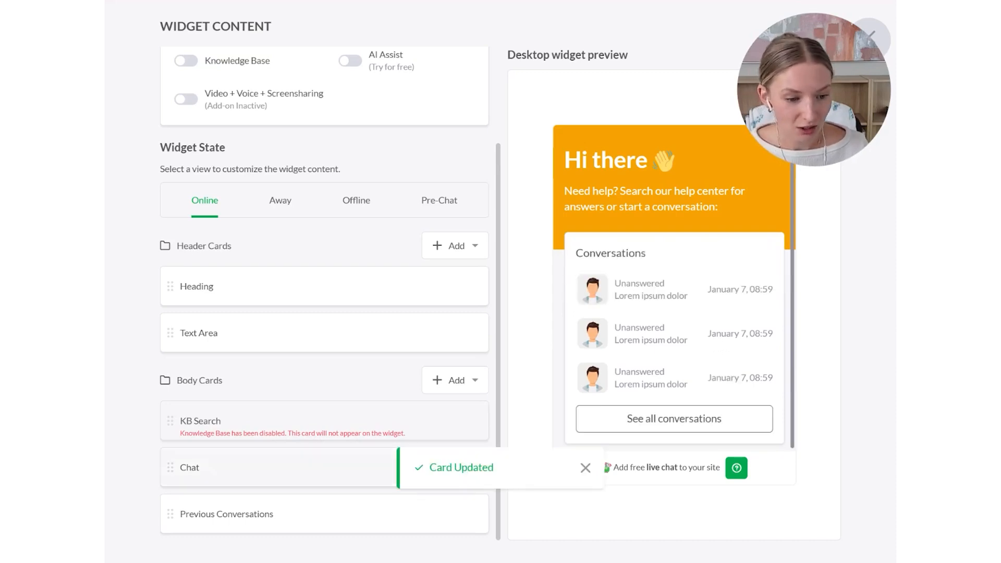
left_click(585, 468)
left_click(463, 467)
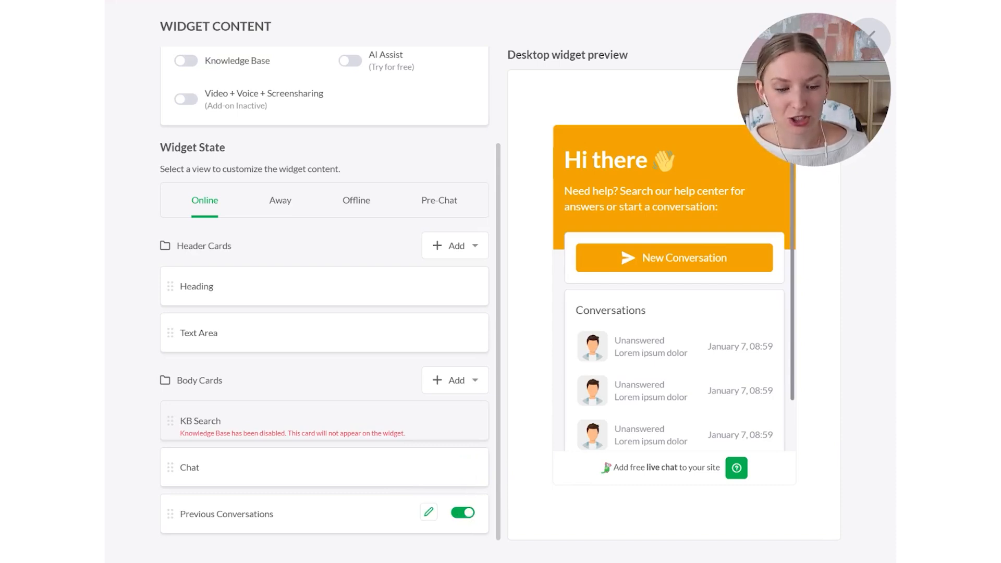
- Turn off the Previous Conversations card and replace the text under the "Hi there" heading with "Questions? Message me here."
left_click(463, 513)
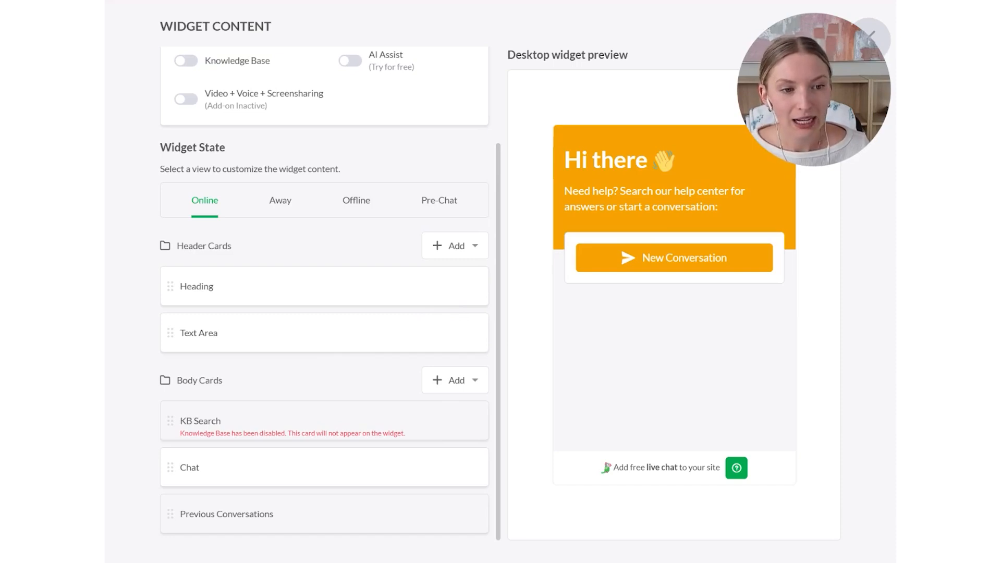
left_click_drag(565, 160, 715, 208)
left_click(731, 207)
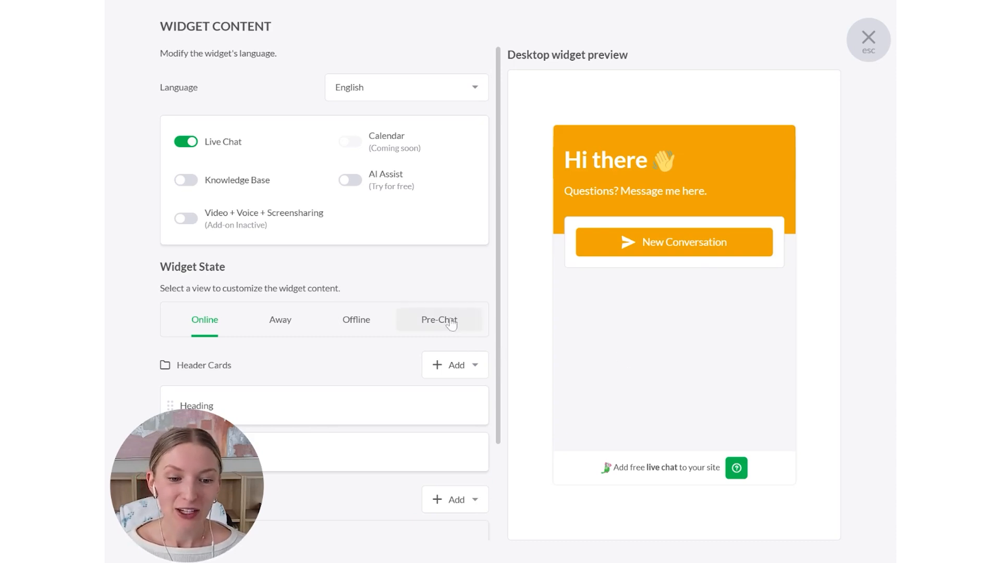
- Enable Pre-Chat for the widget and add a Form card to its body cards
left_click(464, 331)
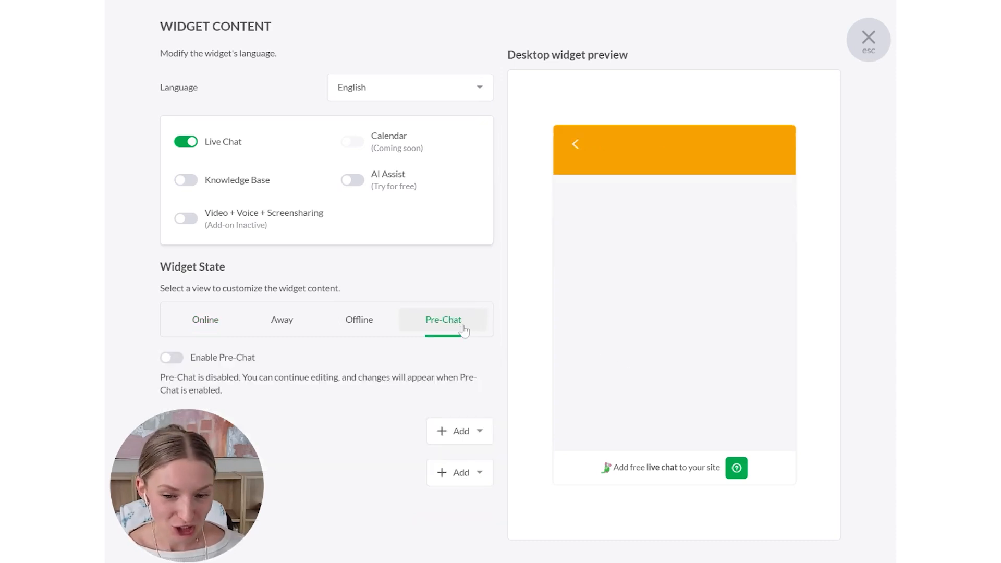
left_click(178, 360)
left_click(585, 468)
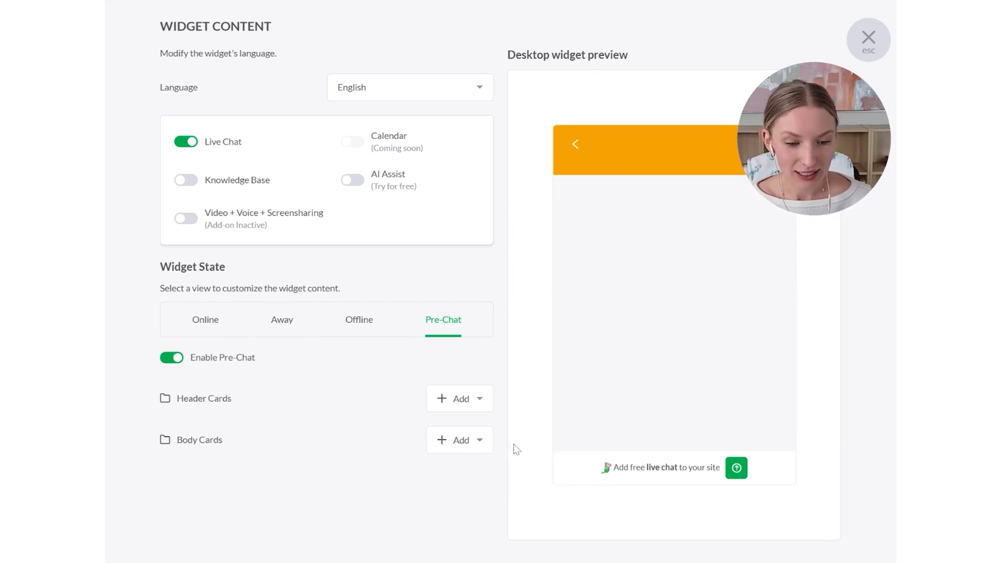
left_click(470, 445)
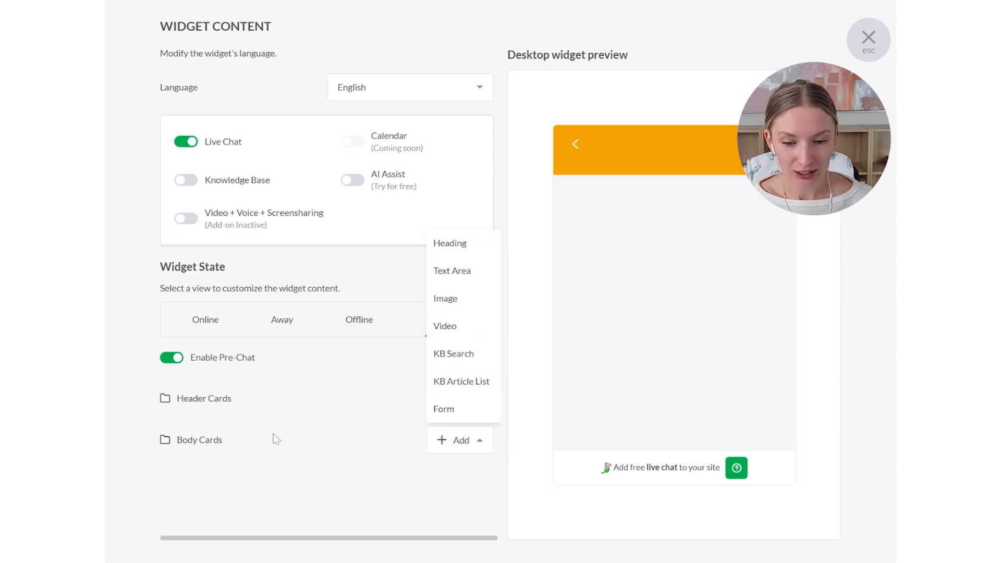
left_click(447, 411)
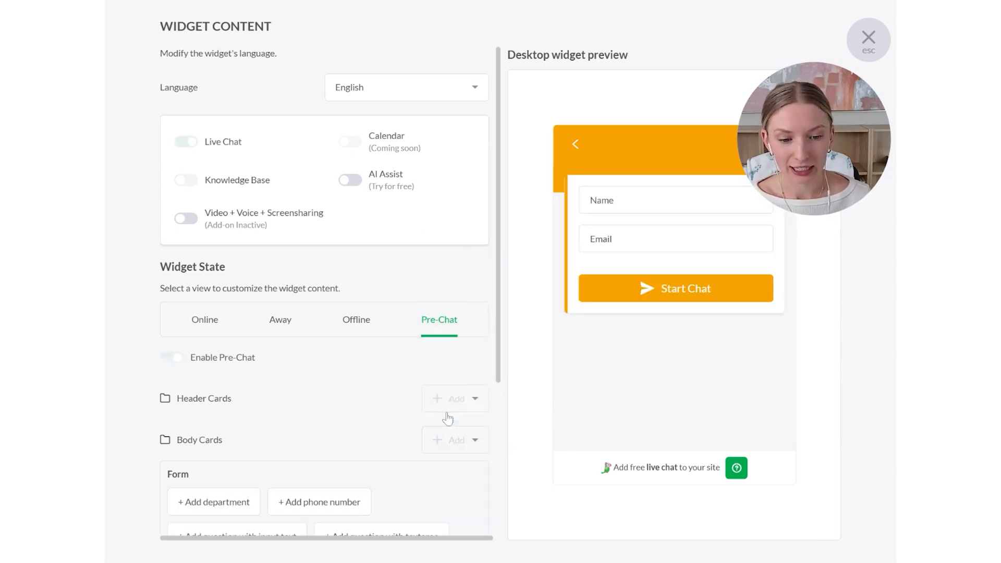
- Make the Name and Email fields of the pre-chat form required and save the form
scroll(342, 416, "down", 4)
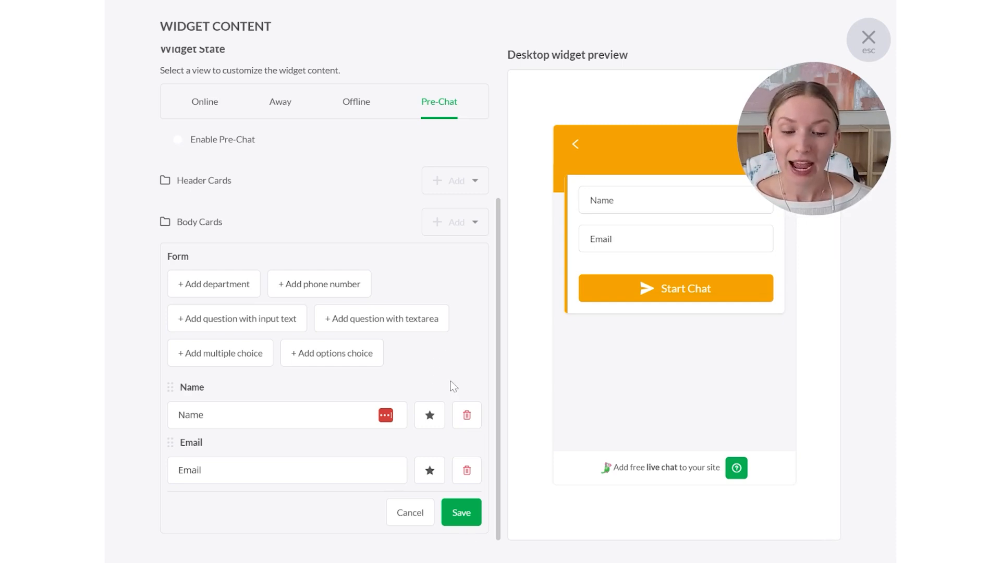
left_click(431, 420)
left_click(428, 476)
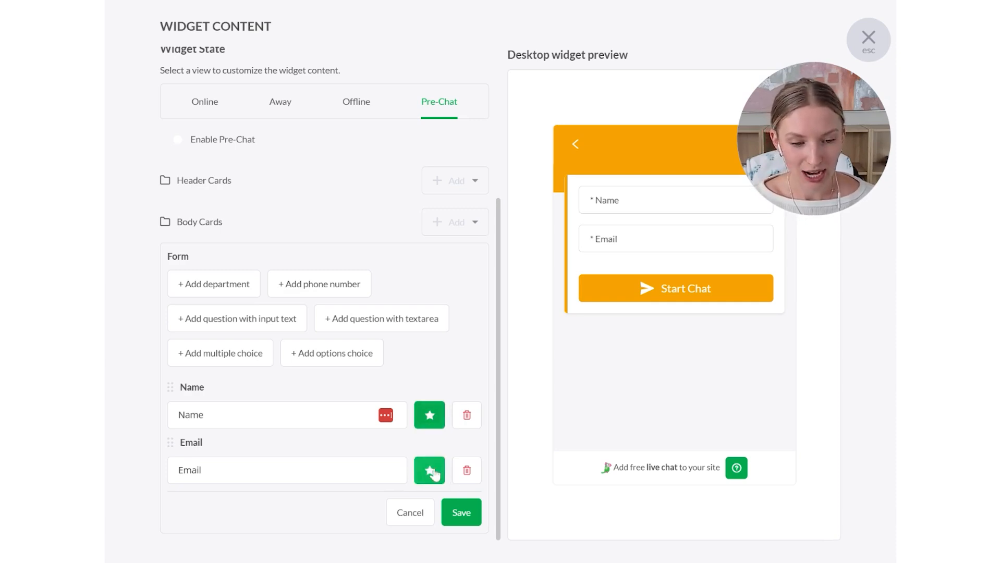
left_click(461, 513)
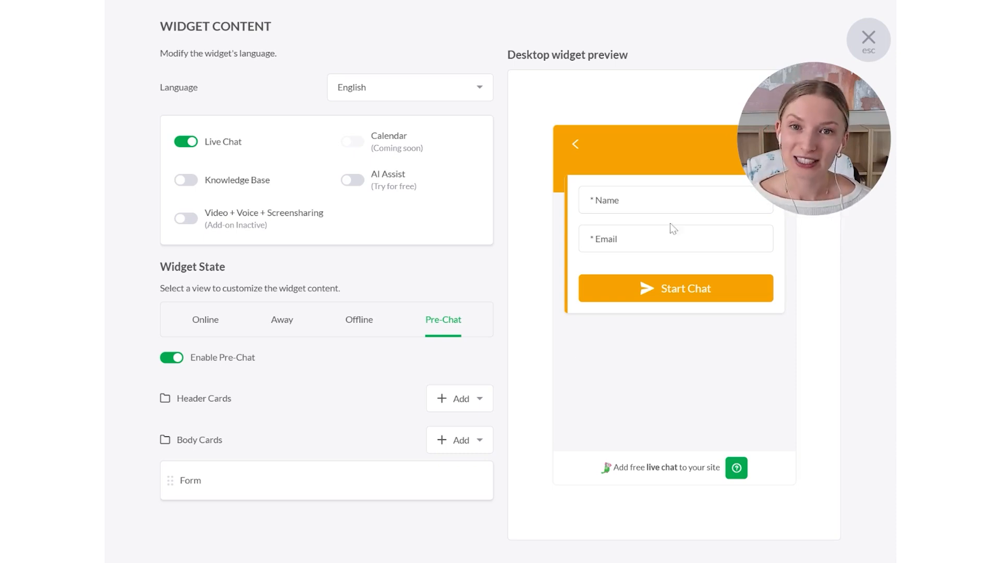
- Exit the widget content editor and open the Welcome message trigger from the property's trigger settings
left_click(866, 38)
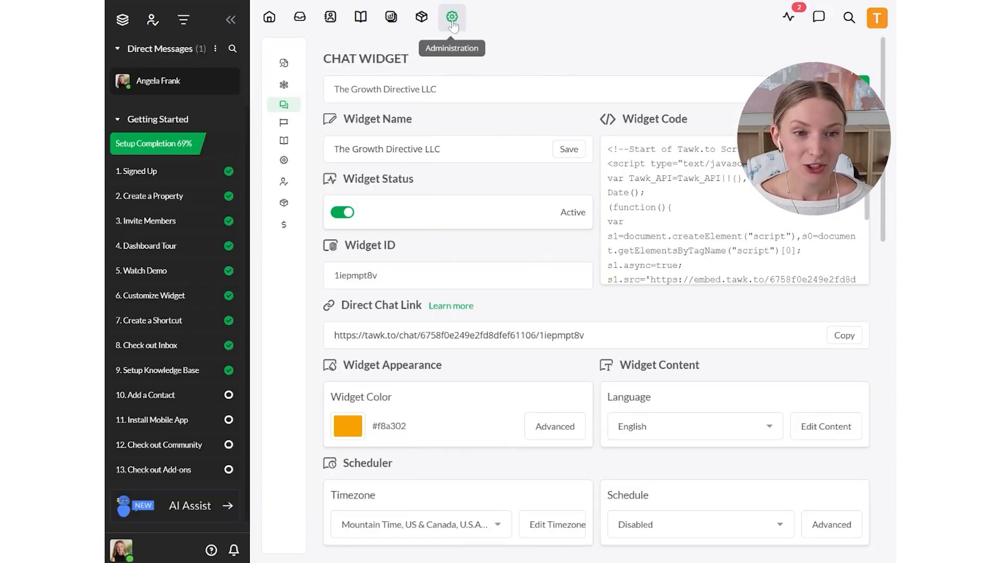
mouse_move(297, 120)
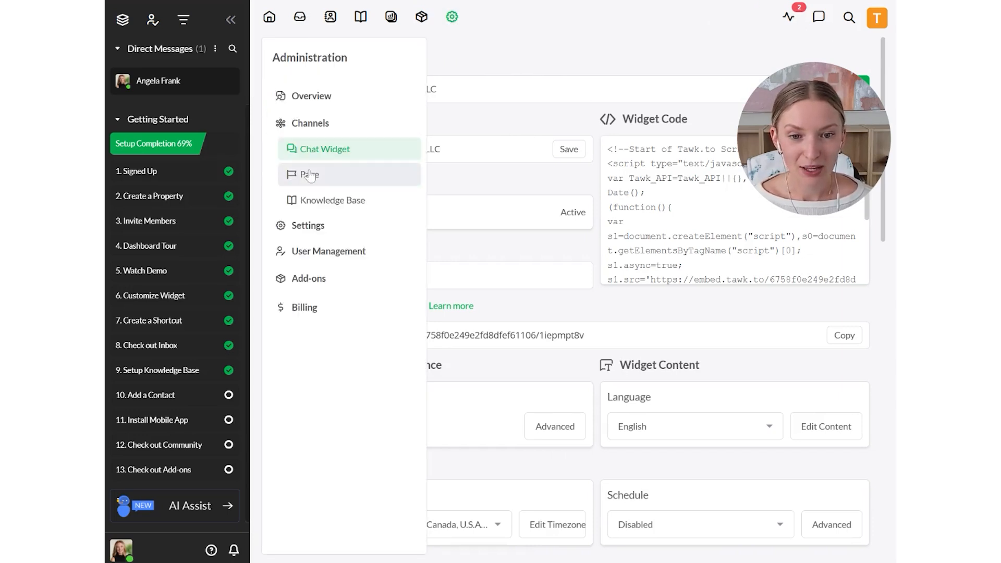
left_click(329, 225)
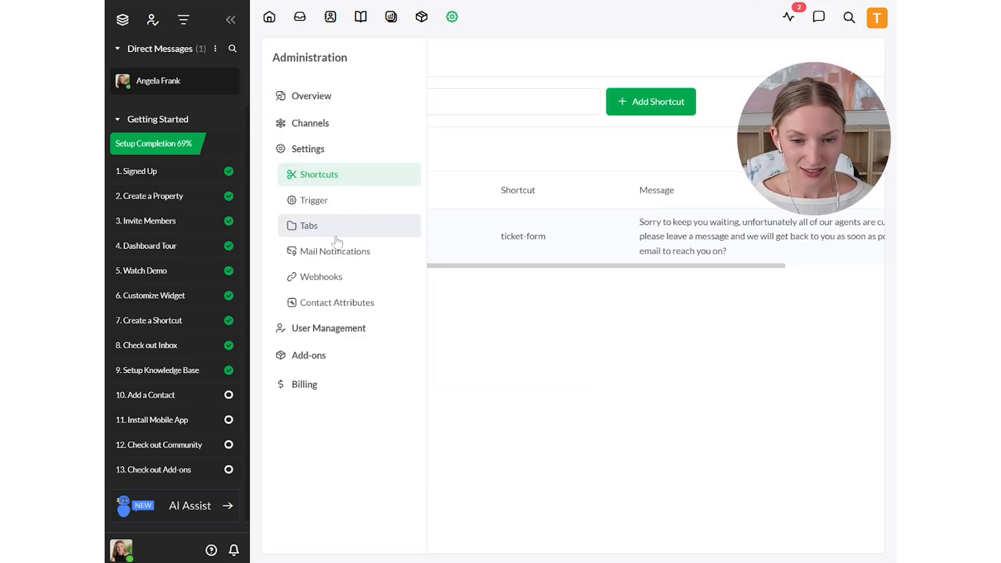
left_click(337, 210)
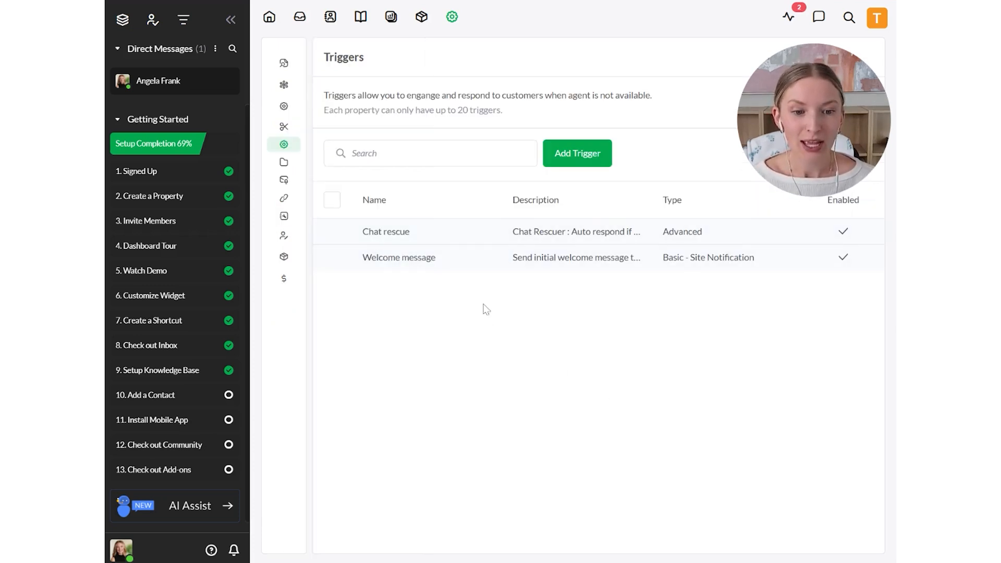
left_click(416, 266)
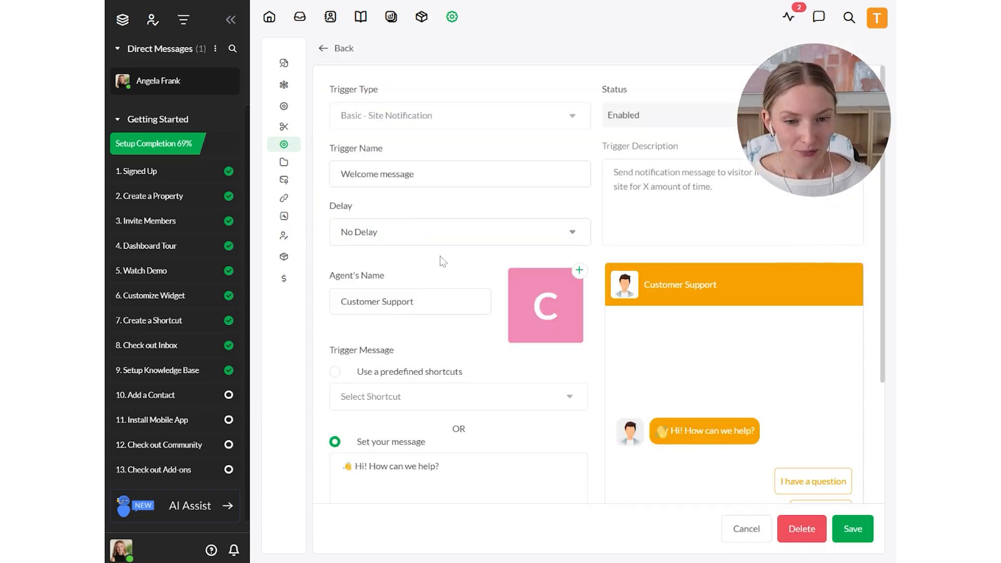
- Review the available delay options for the Welcome message trigger without choosing a different one
scroll(505, 111, "down", 2)
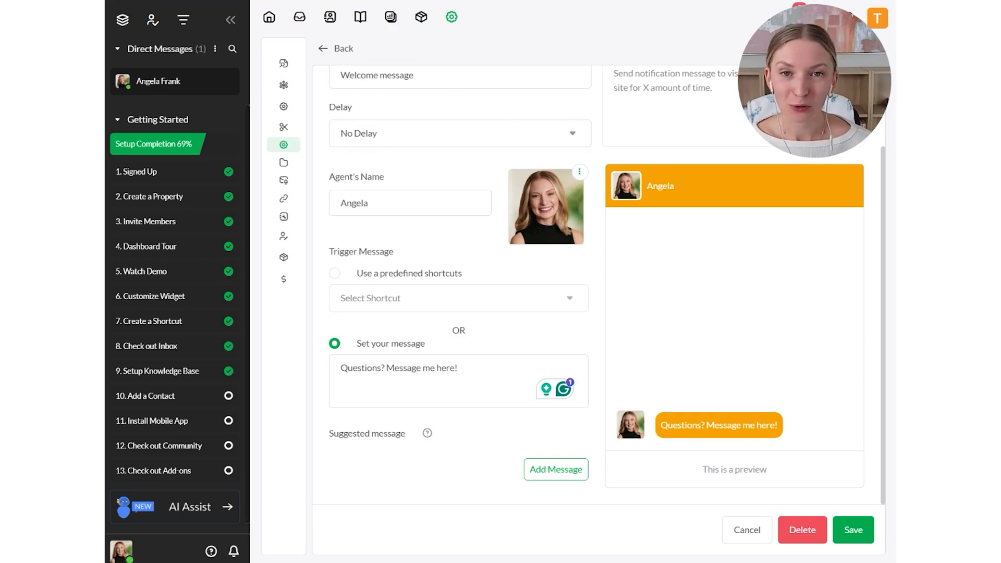
left_click(508, 136)
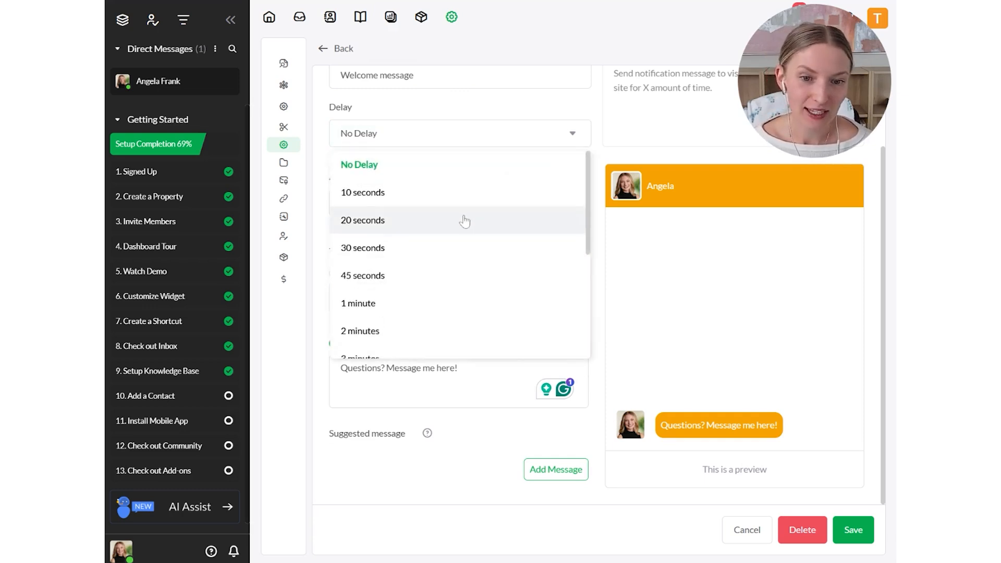
left_click(475, 102)
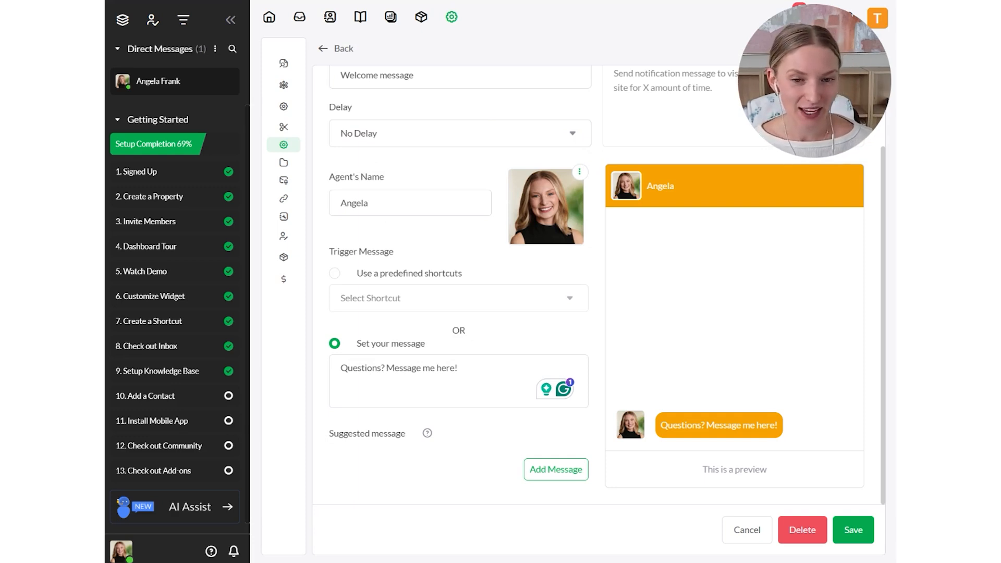
left_click(390, 137)
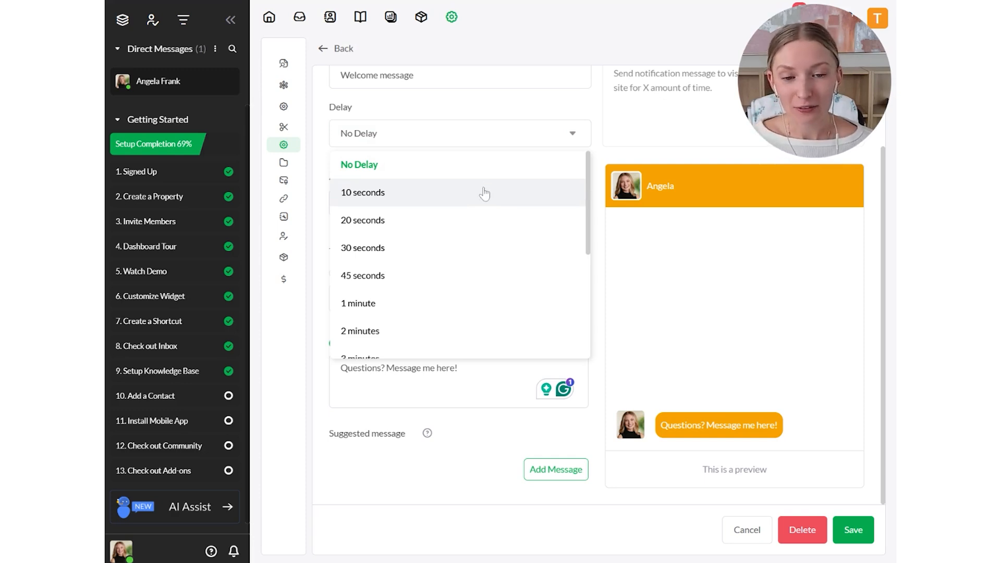
scroll(464, 276, "down", 4)
scroll(444, 351, "up", 5)
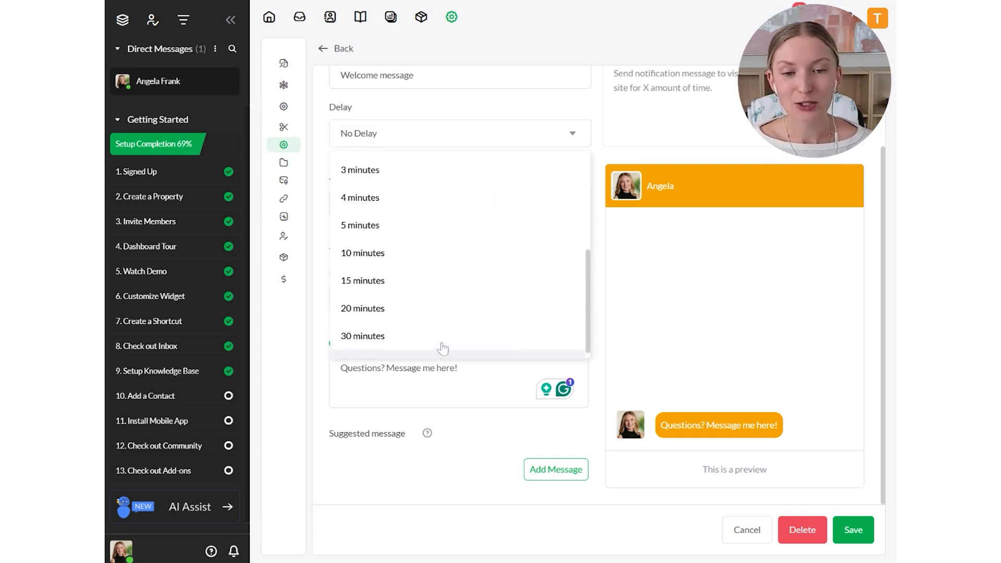
left_click(494, 221)
scroll(483, 234, "down", 2)
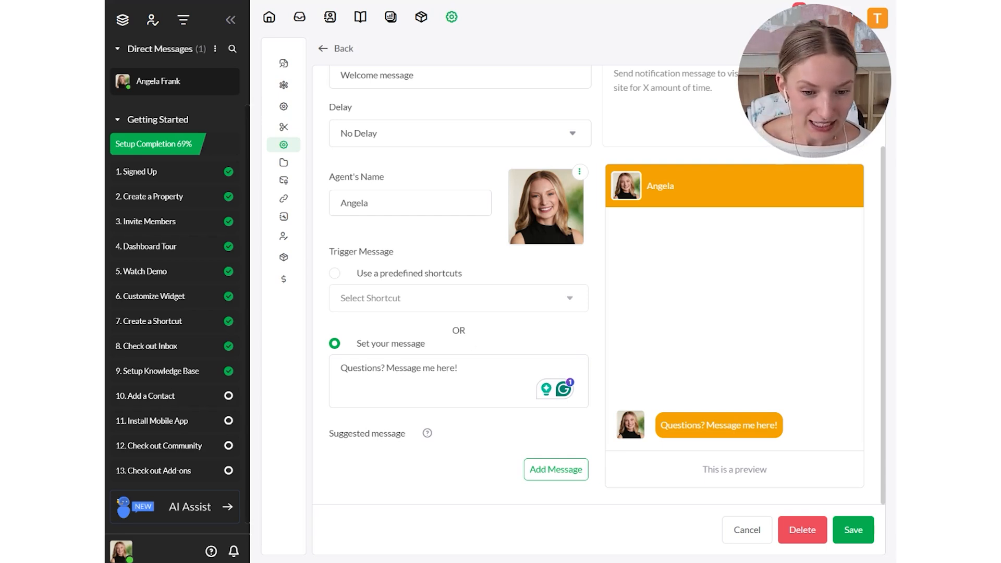
- Delete the suggested messages "option 1" and "option 2" and save the Welcome message trigger
left_click(460, 370)
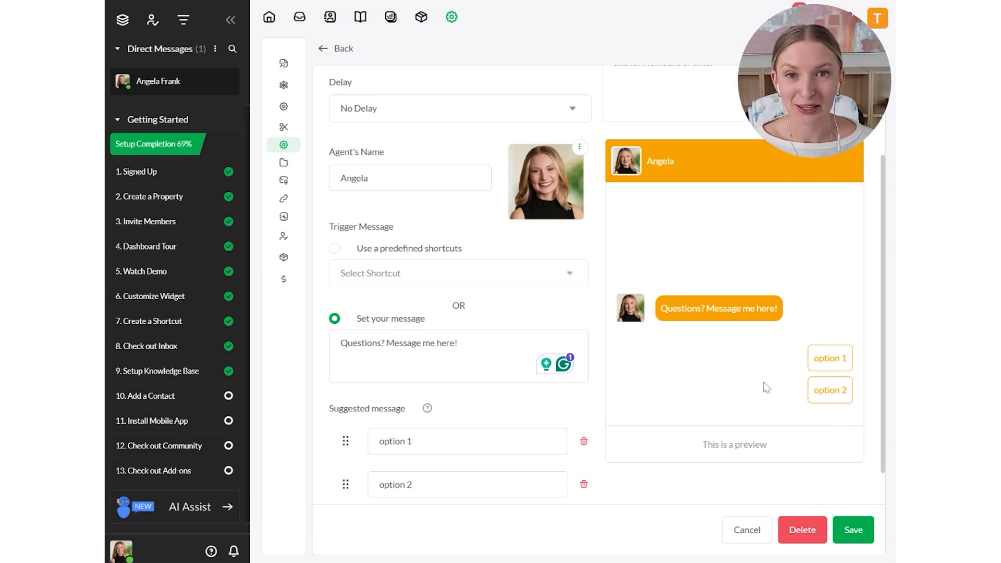
left_click(584, 442)
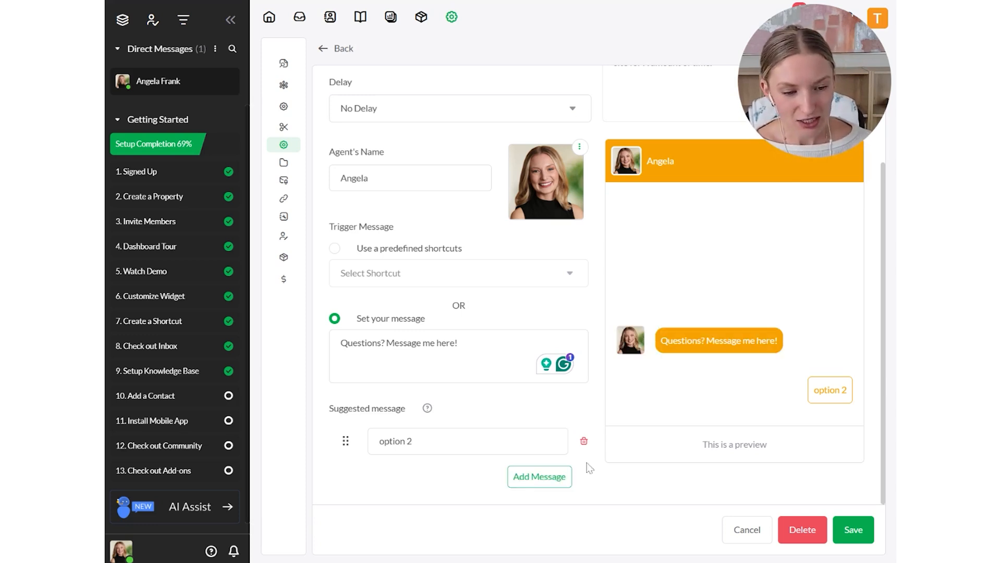
left_click(584, 441)
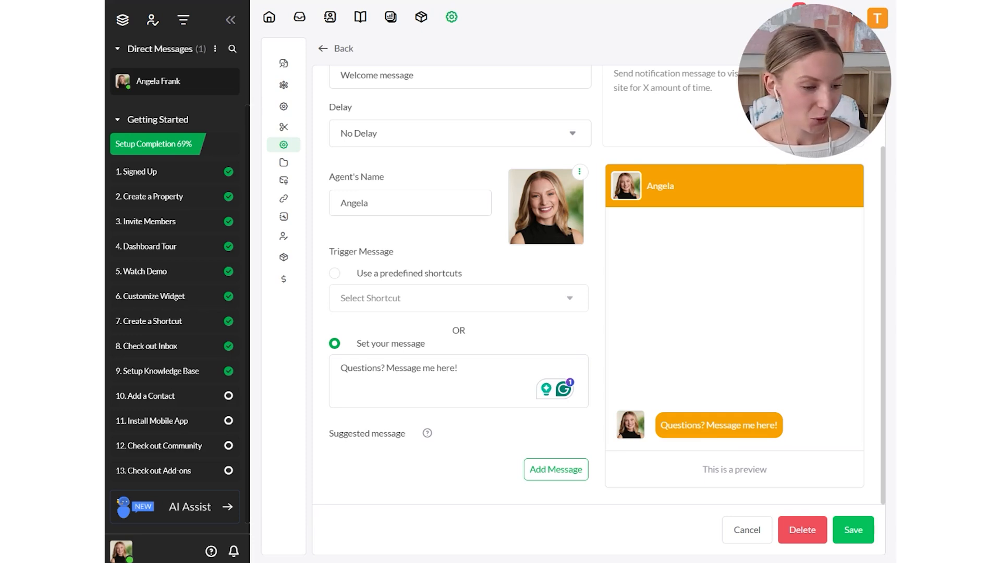
left_click(855, 534)
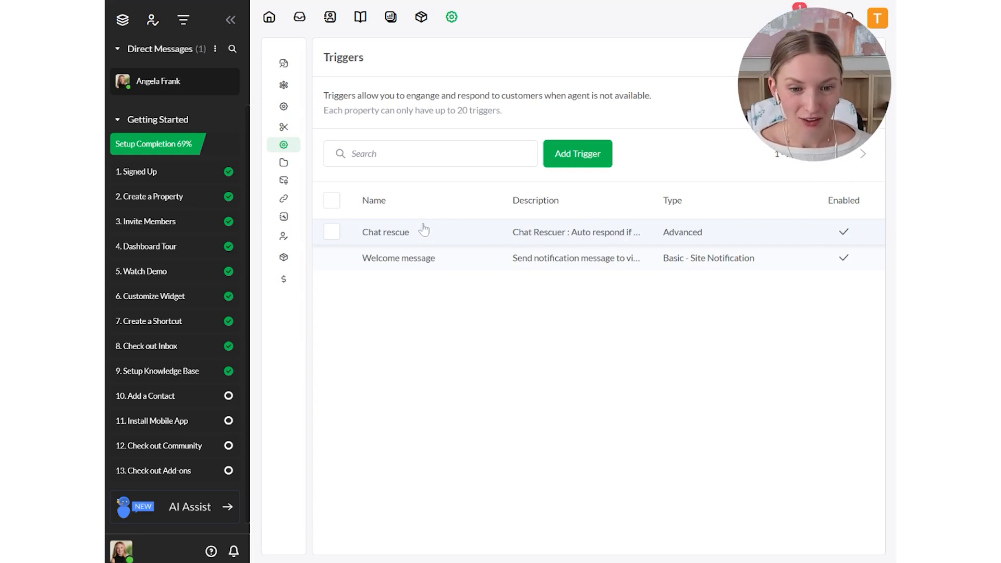
- Open the Chat rescue trigger and switch its visitor message from the predefined shortcut to a custom message
left_click(452, 234)
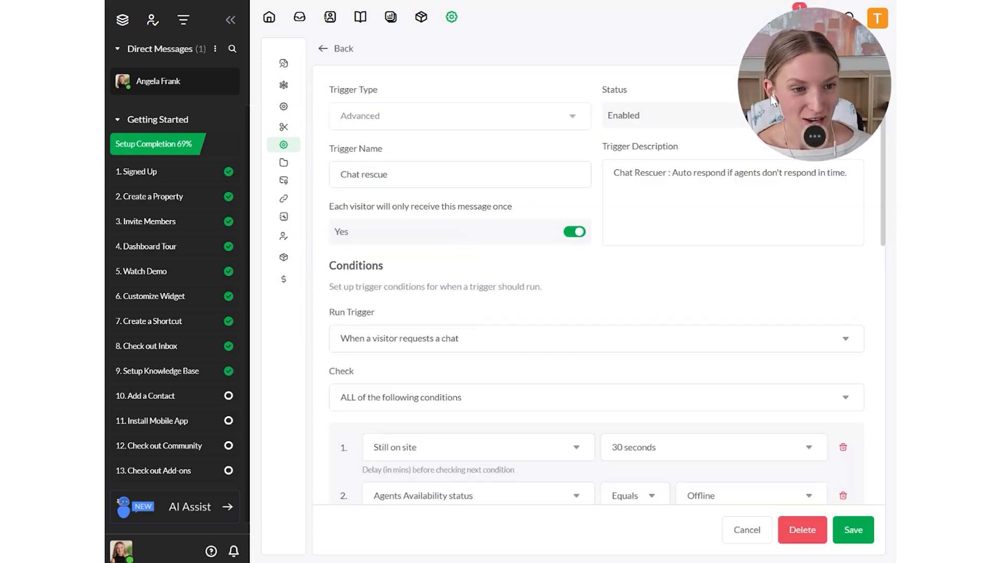
left_click_drag(771, 96, 751, 258)
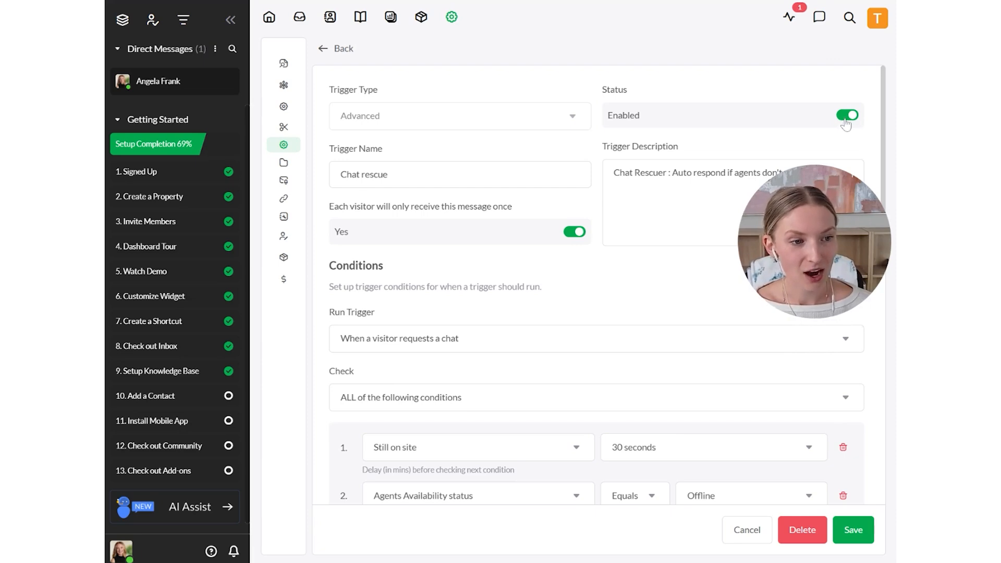
scroll(565, 367, "down", 1)
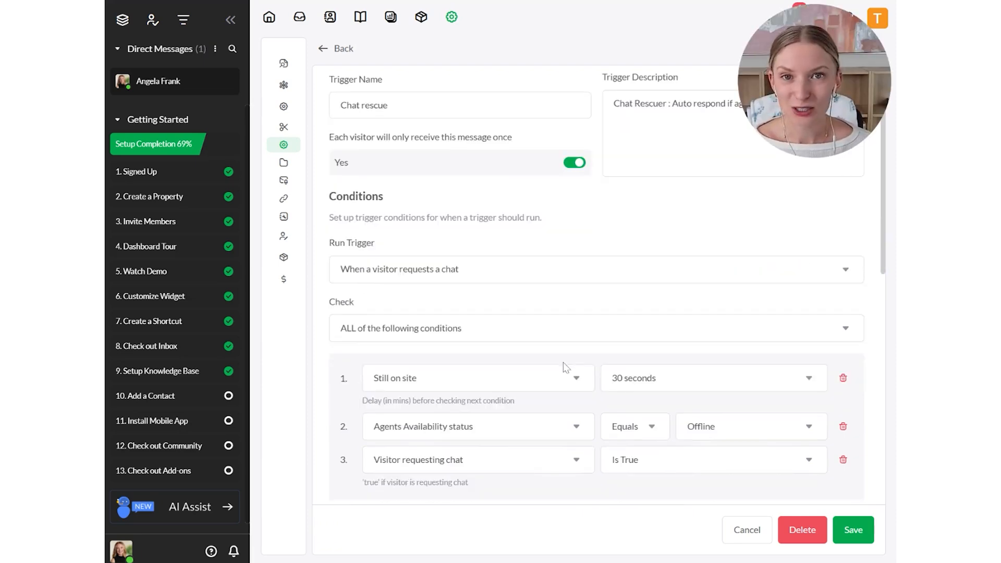
scroll(565, 367, "down", 4)
scroll(563, 362, "down", 3)
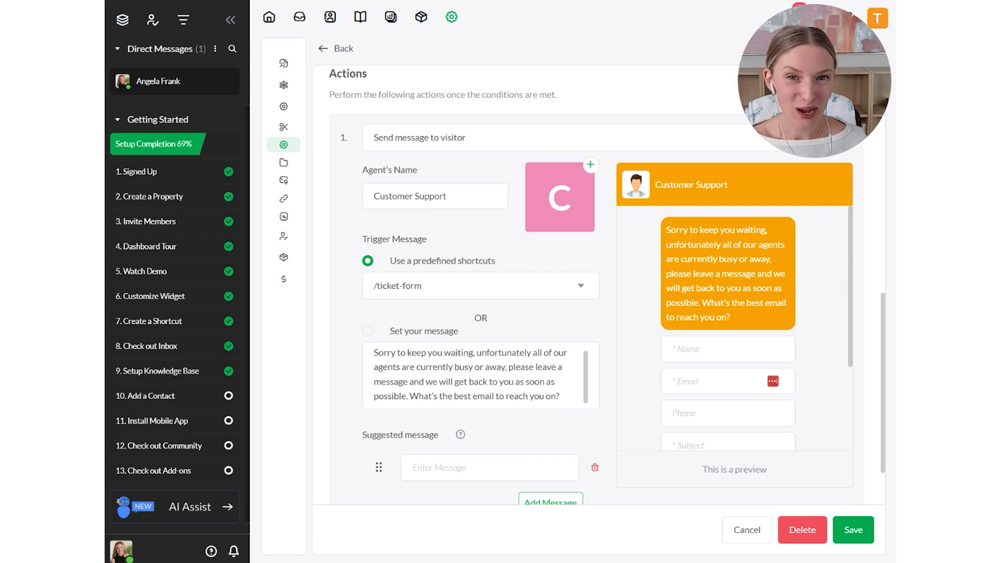
scroll(384, 247, "down", 1)
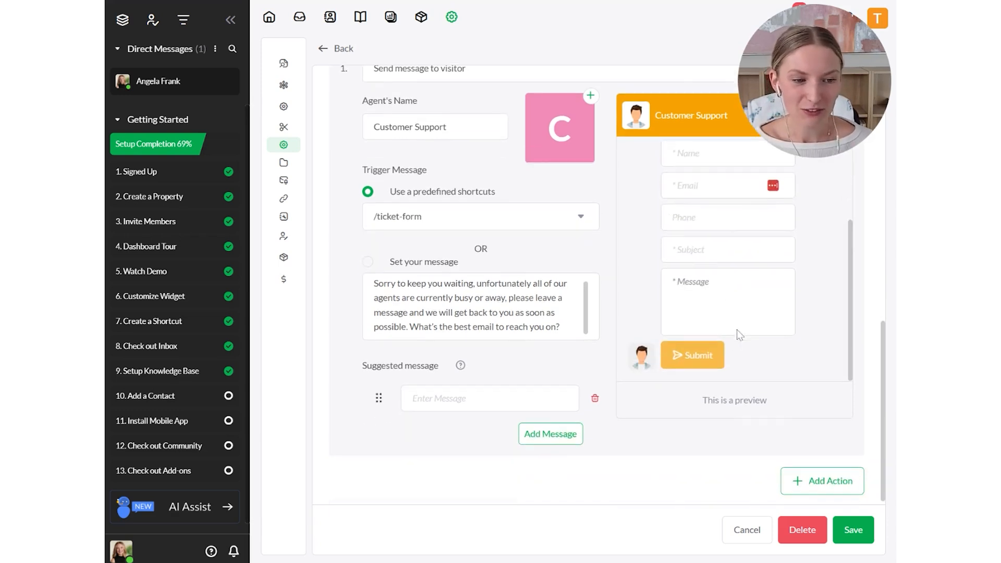
left_click(452, 268)
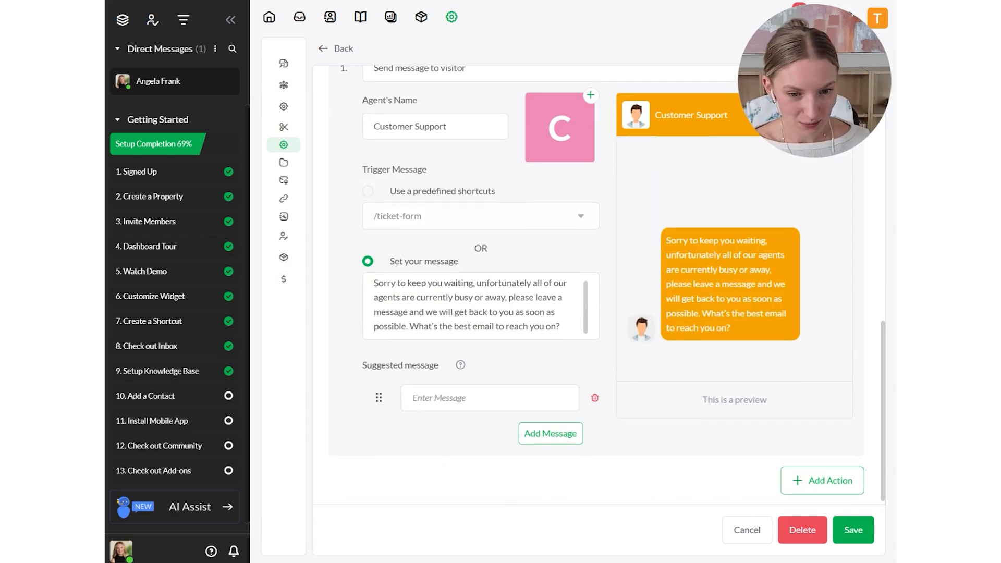
scroll(600, 281, "down", 1)
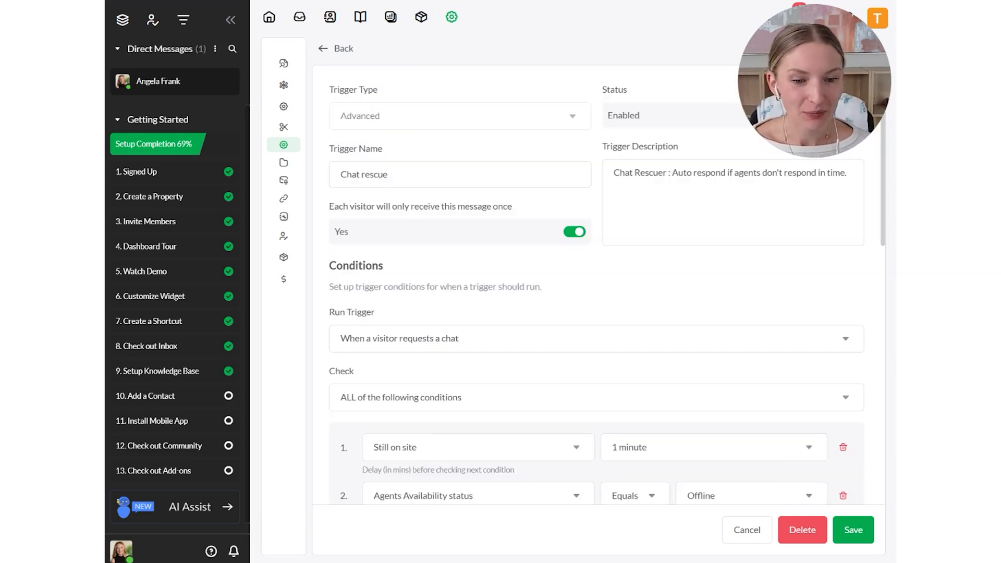
- Review the Chat rescue trigger's conditions and the delay choices for its Still on site condition
scroll(618, 365, "down", 4)
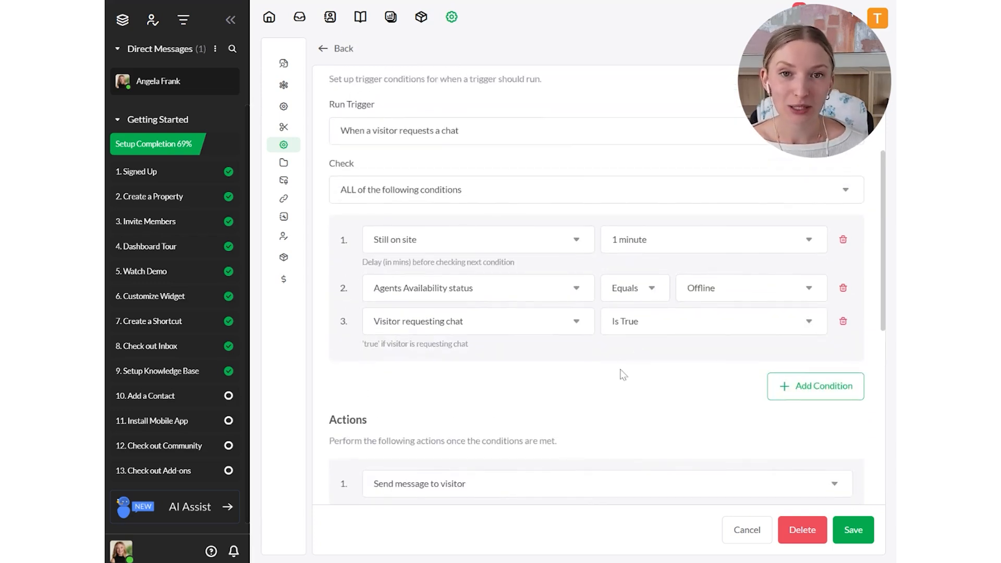
left_click(633, 256)
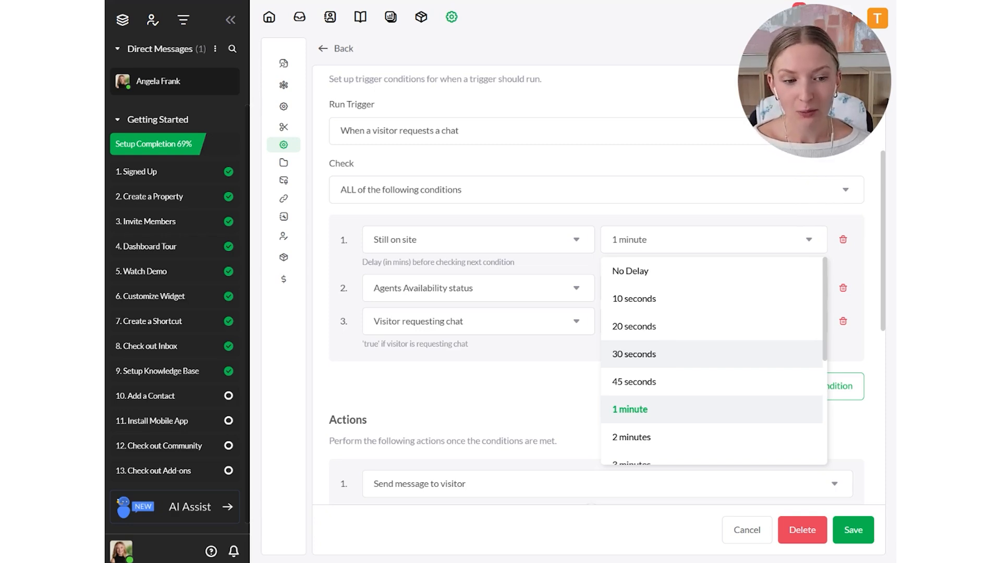
scroll(693, 358, "down", 1)
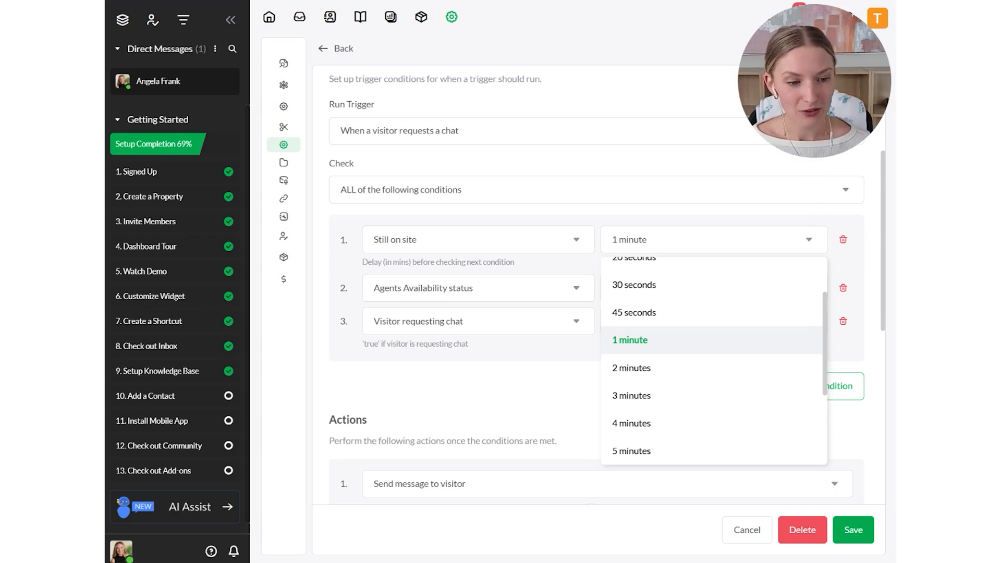
left_click(566, 370)
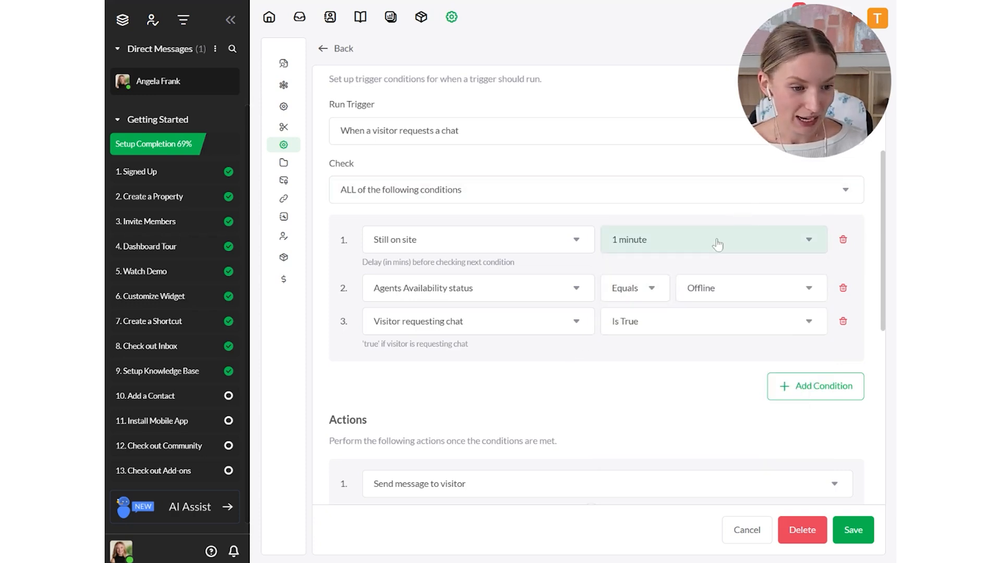
scroll(718, 245, "down", 1)
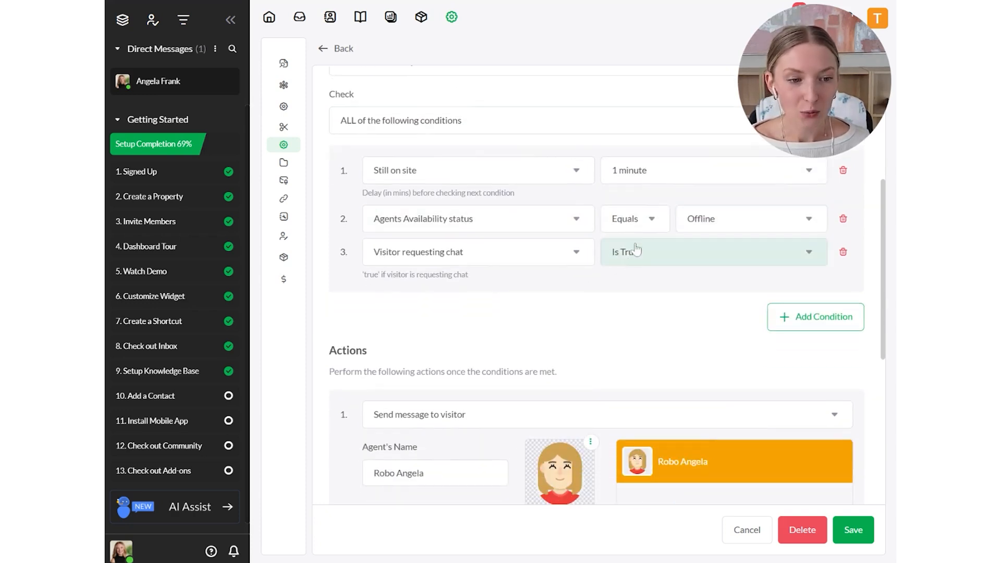
scroll(632, 350, "down", 4)
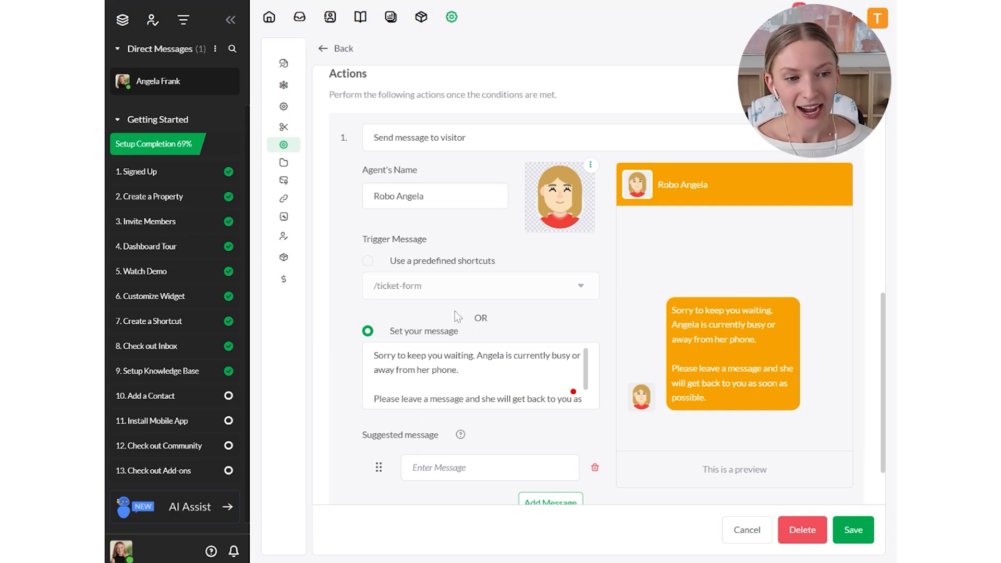
- Select the long-haired blonde avatar in red as the Chat rescue agent's image and review the custom message text
left_click(438, 196)
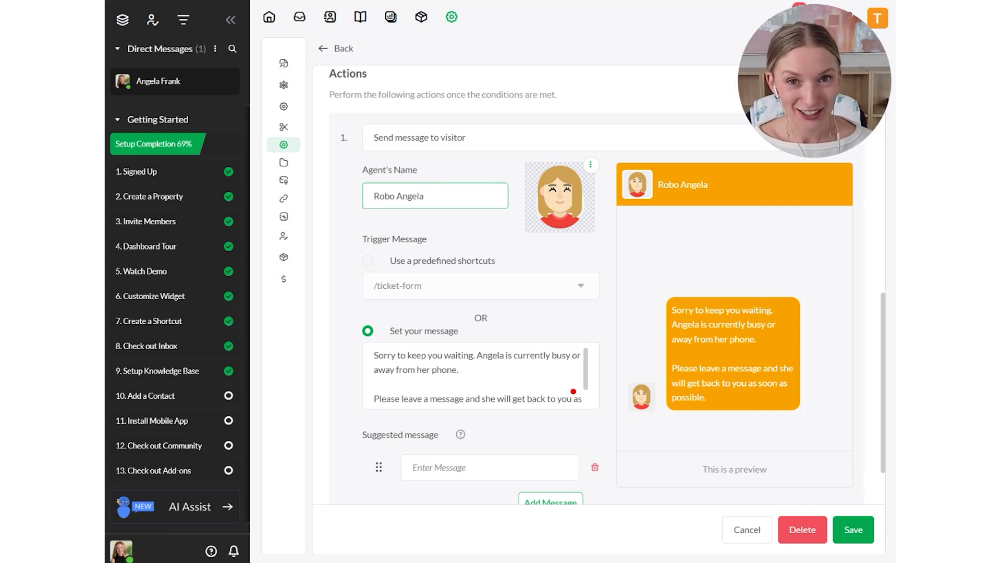
left_click(498, 269)
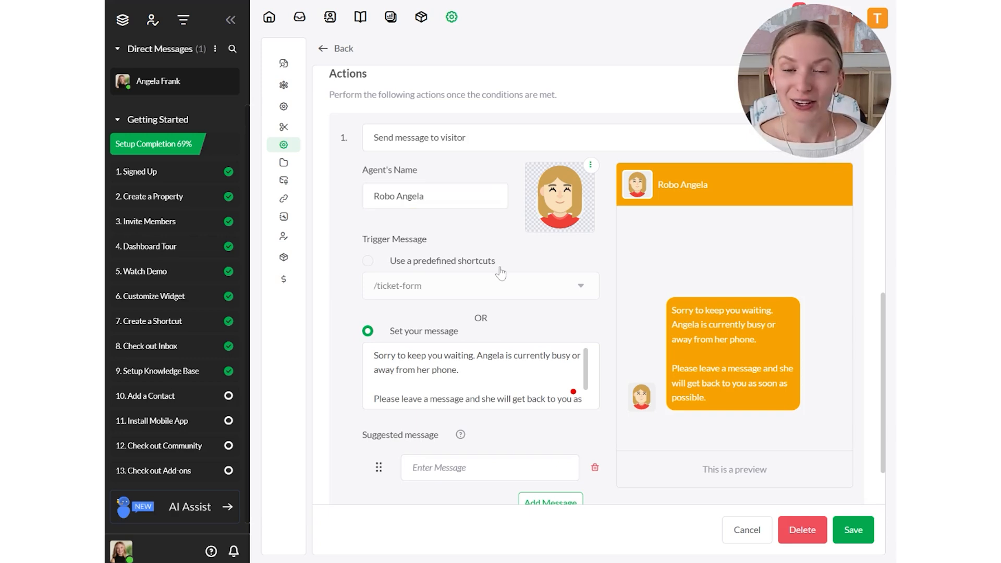
left_click(592, 167)
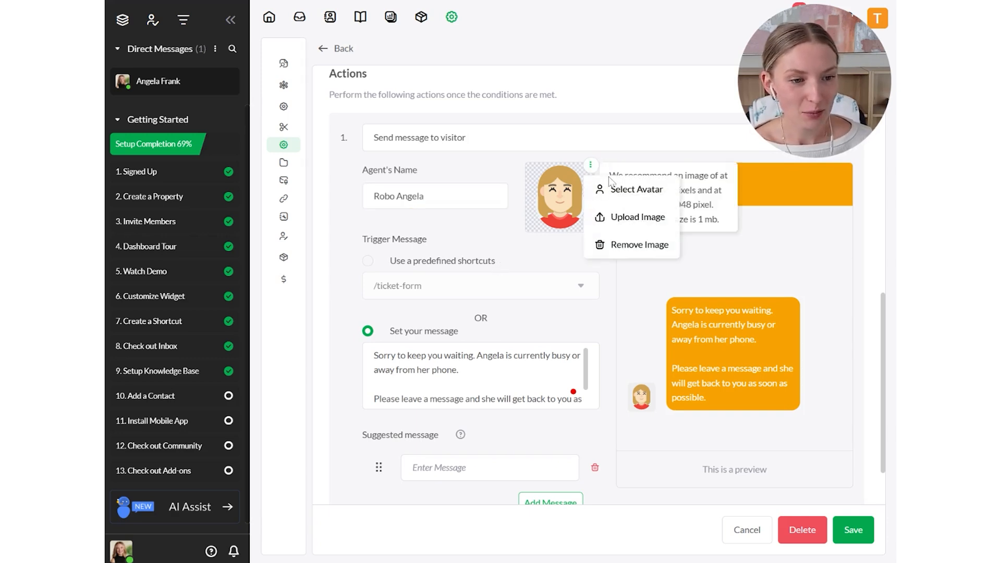
left_click(638, 190)
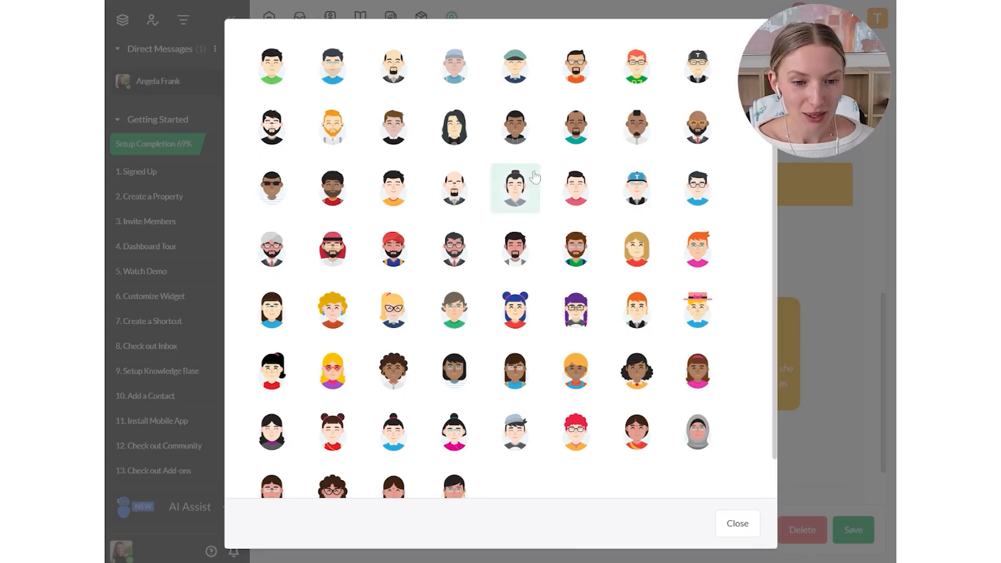
left_click(636, 250)
scroll(411, 346, "down", 2)
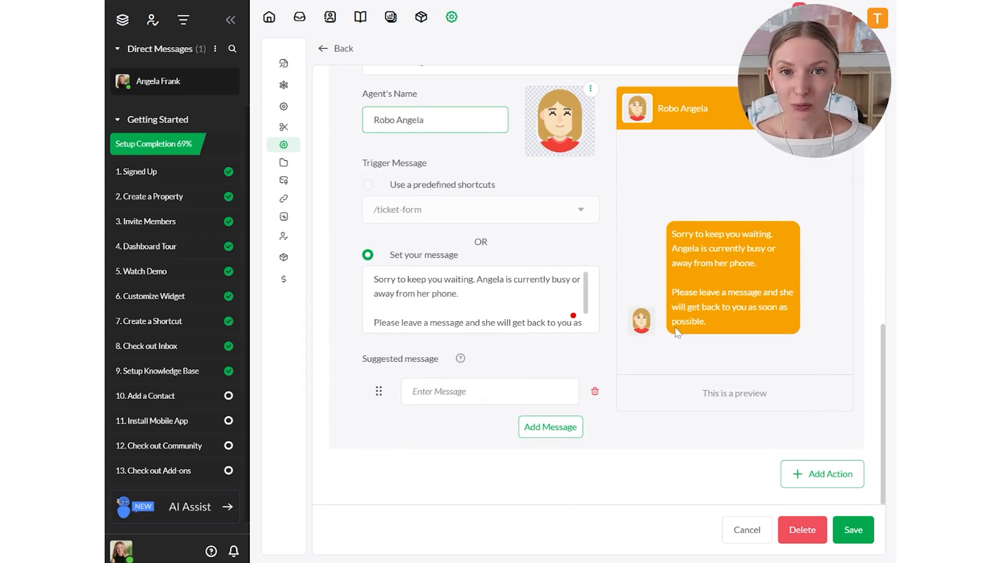
scroll(479, 300, "down", 1)
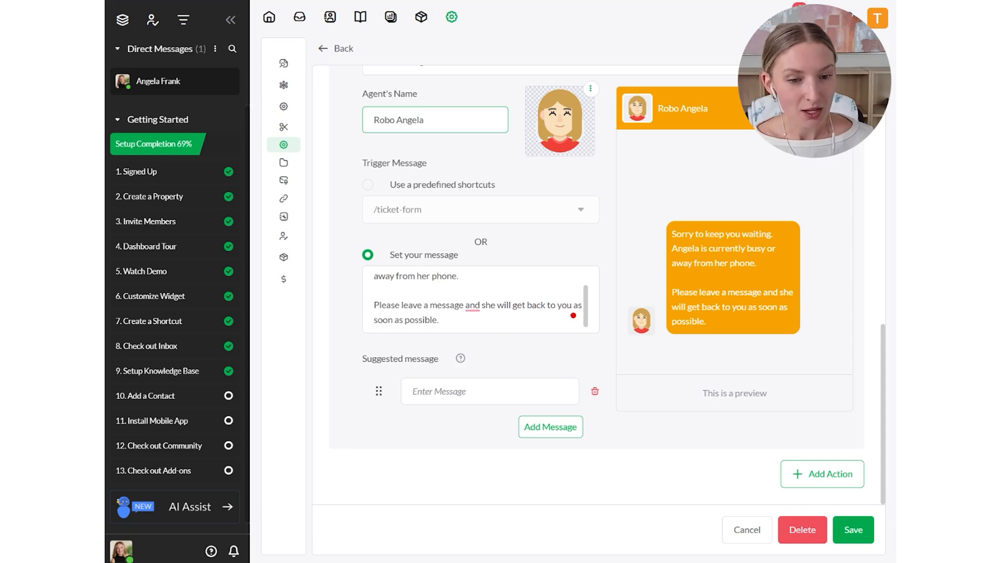
scroll(480, 300, "up", 1)
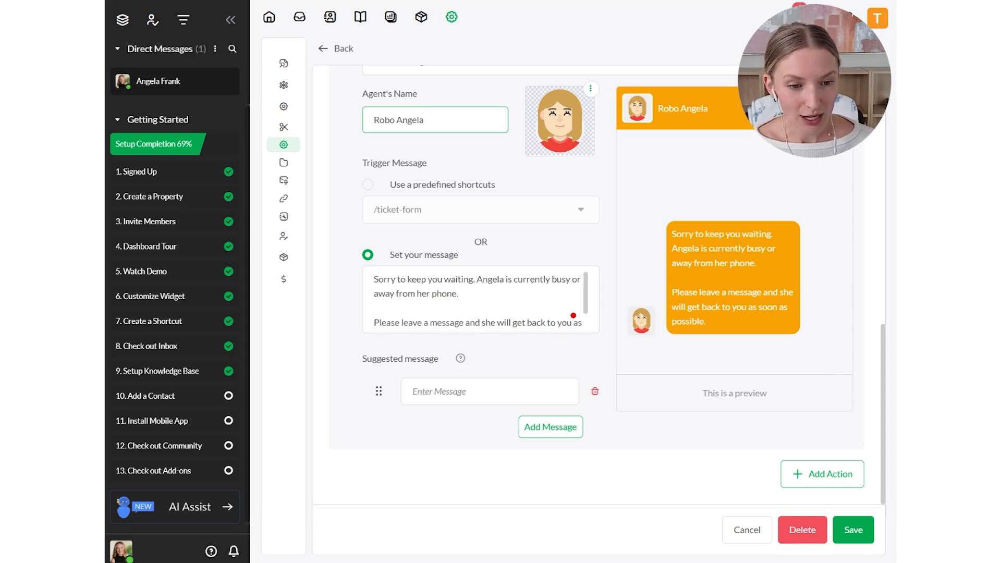
- Add the suggested comma after "Please leave a message" in the Chat rescue custom message and save the trigger
scroll(480, 300, "down", 1)
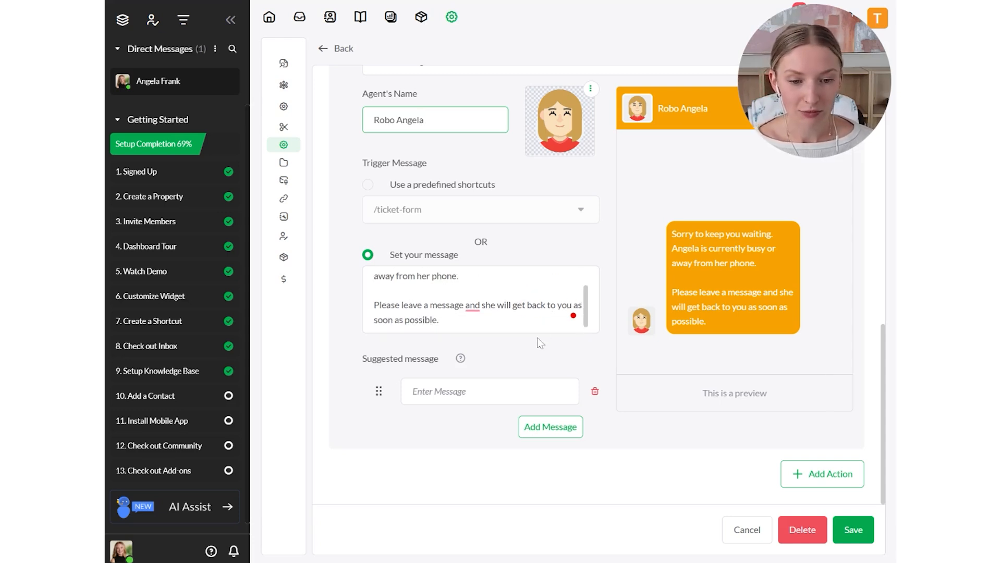
left_click(473, 305)
left_click(485, 344)
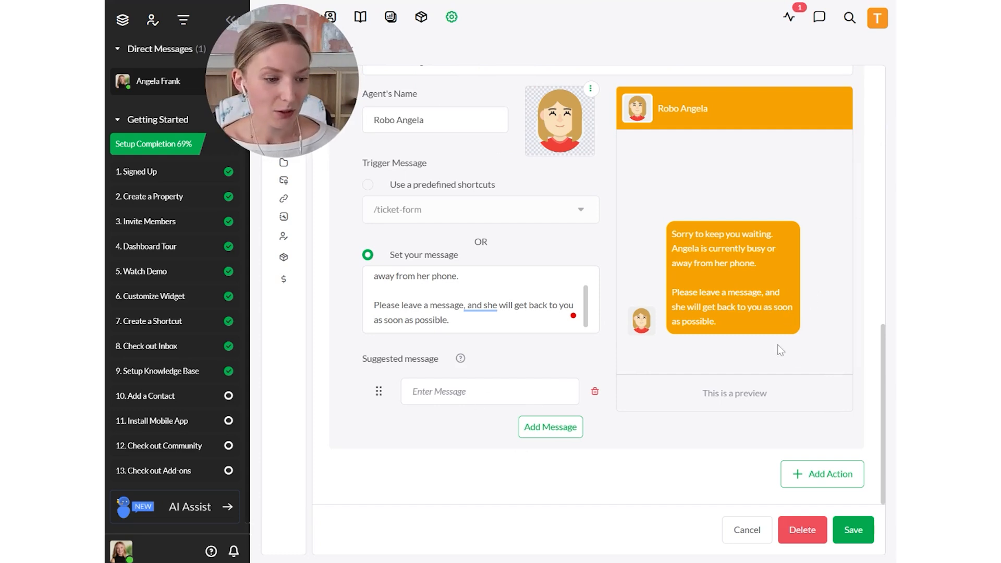
left_click(850, 531)
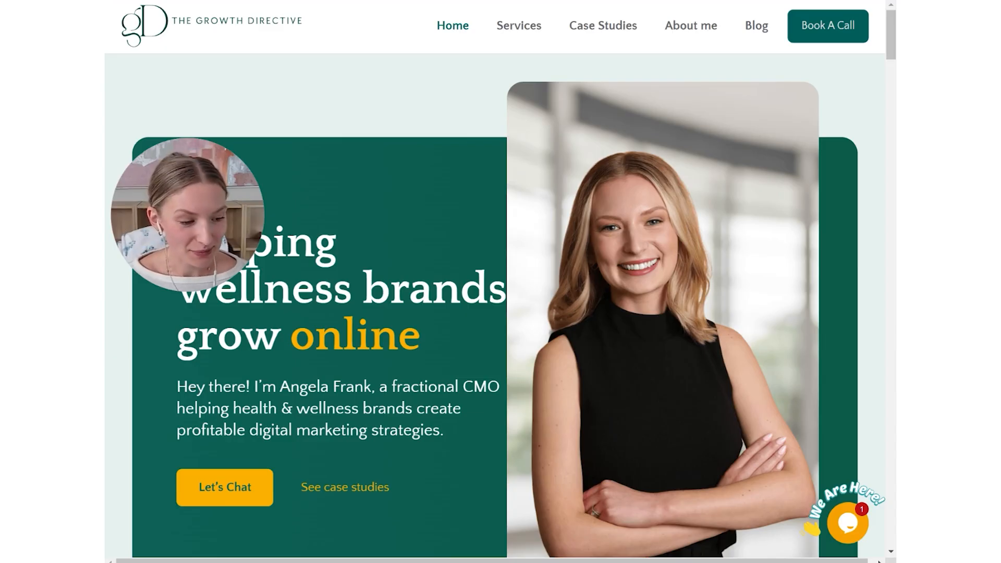
- On the live Growth Directive site, open the chat widget to check its pre-chat form and close it again
left_click(863, 529)
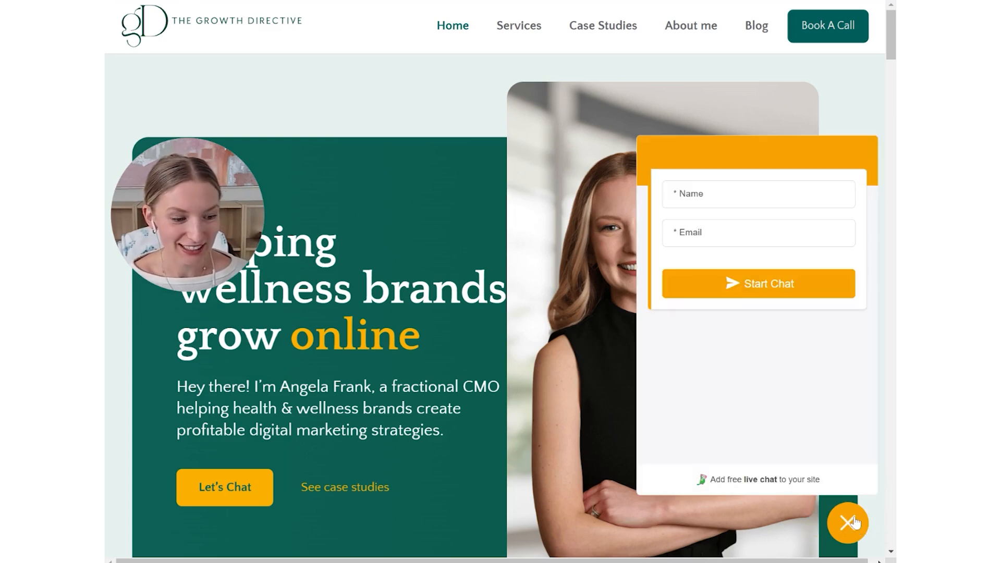
left_click(850, 525)
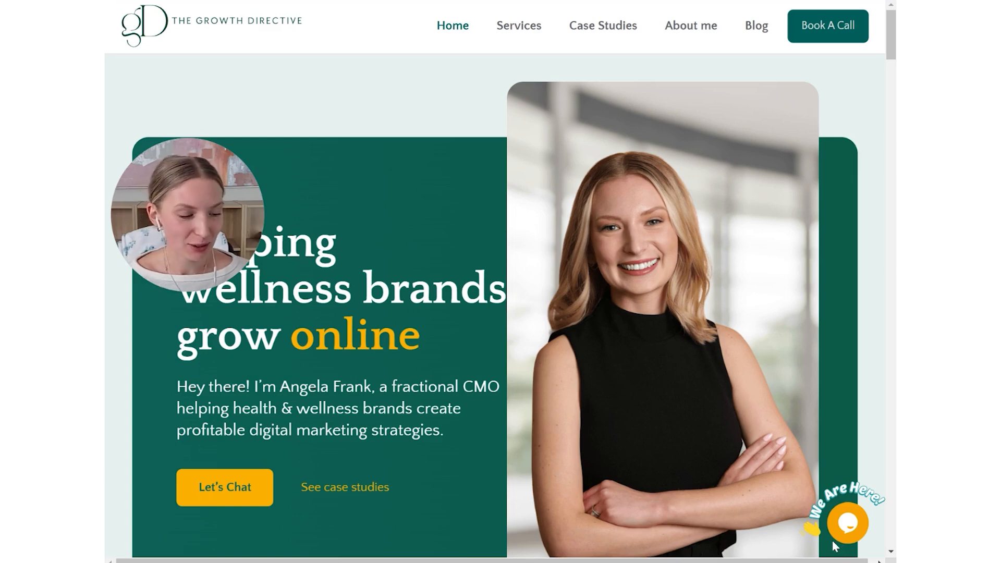
mouse_move(811, 528)
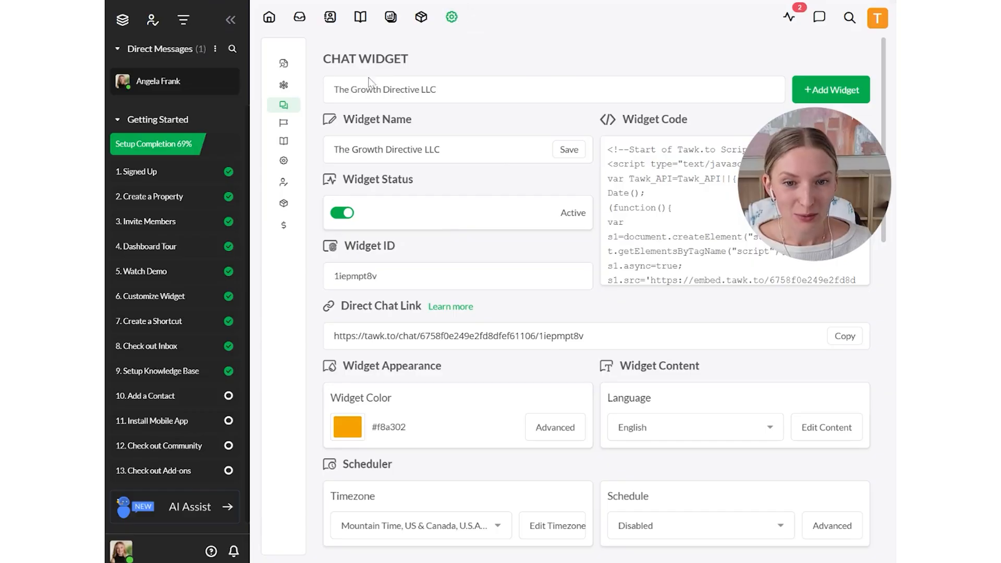
- Open the chat widget's advanced appearance settings in tawk.to and preview the desktop widget with the Attention Grabber off and on
mouse_move(313, 152)
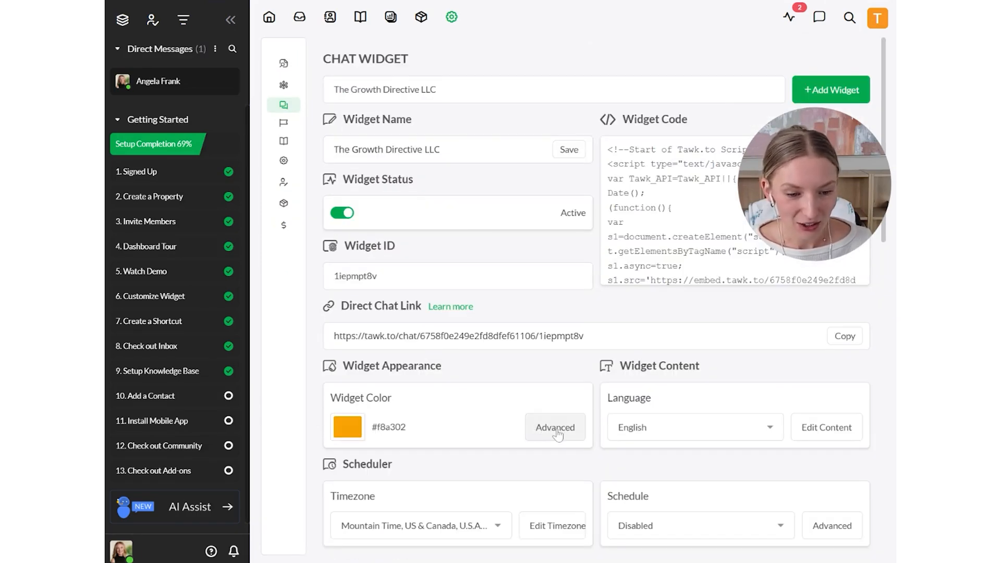
left_click(556, 428)
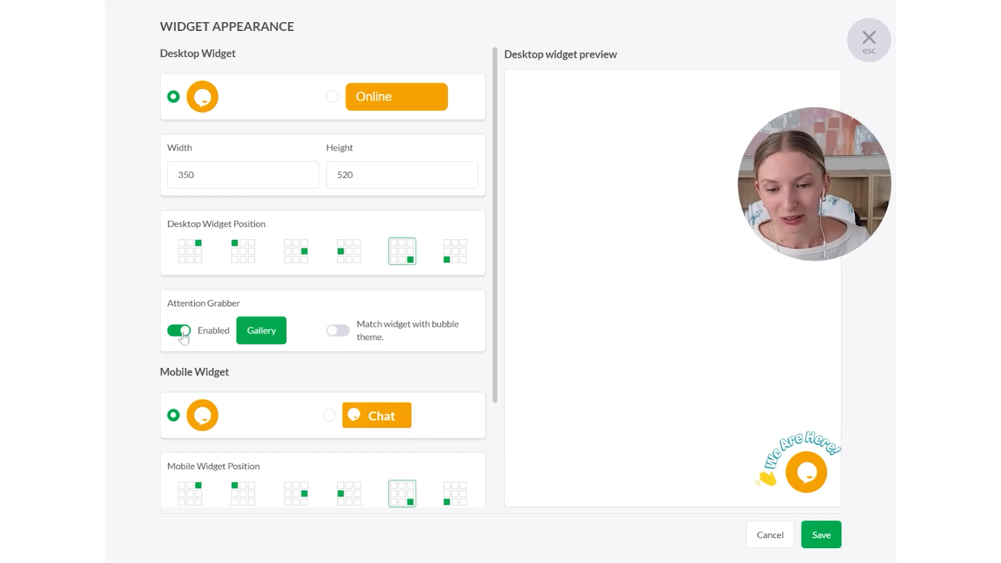
left_click(180, 332)
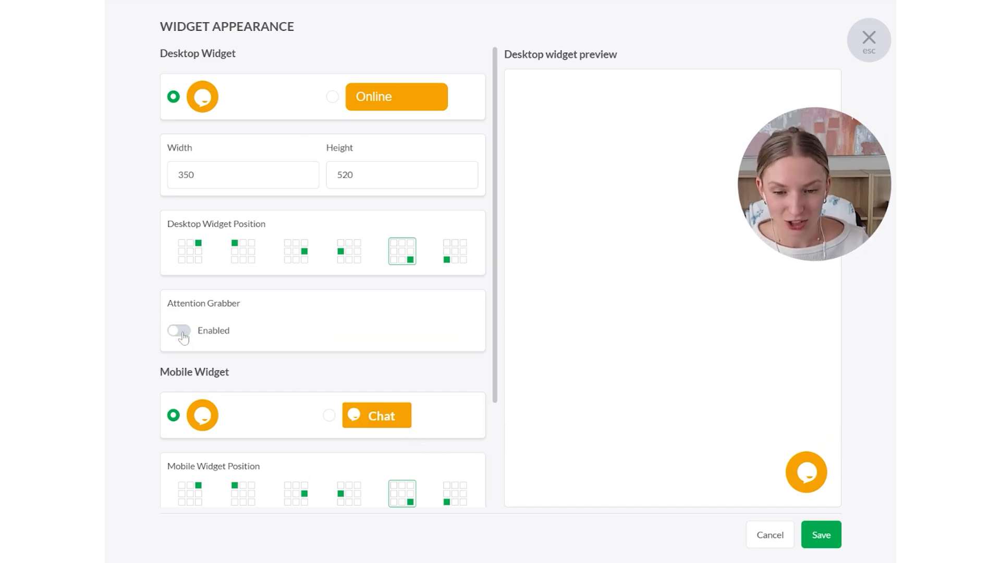
left_click(182, 331)
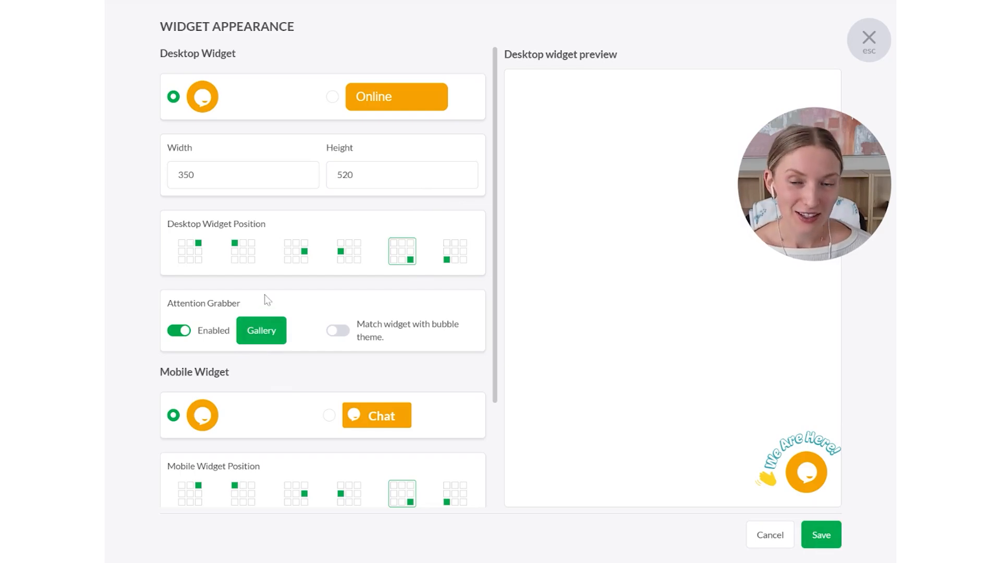
- Browse the general and seasonal designs in the Attention Grabber gallery
left_click(254, 339)
scroll(477, 303, "down", 8)
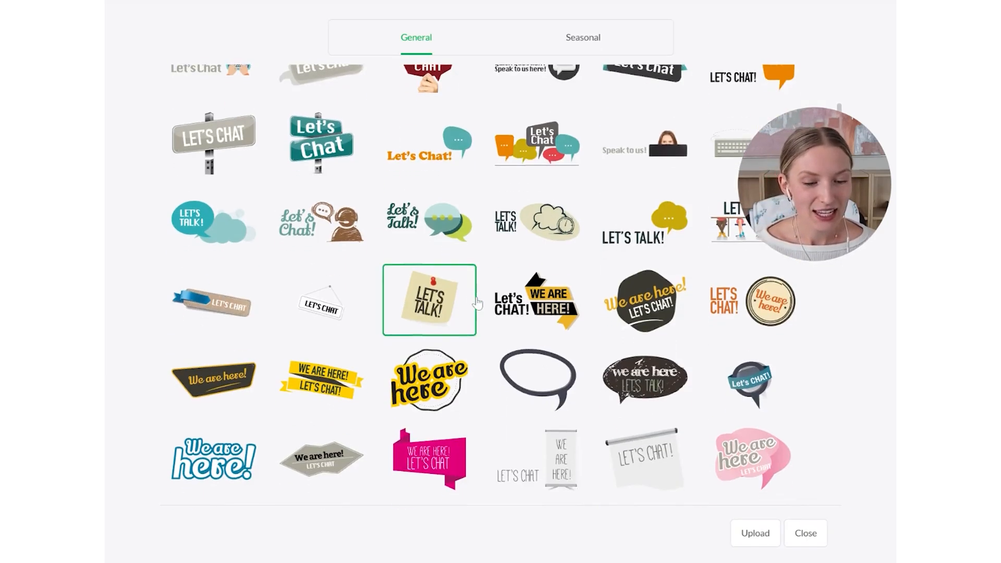
scroll(476, 304, "down", 15)
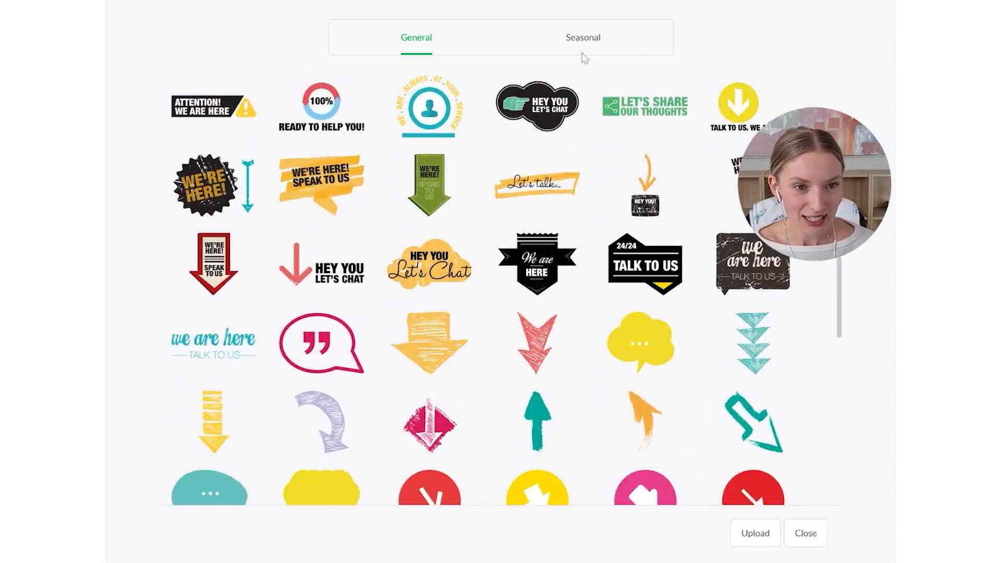
left_click(584, 46)
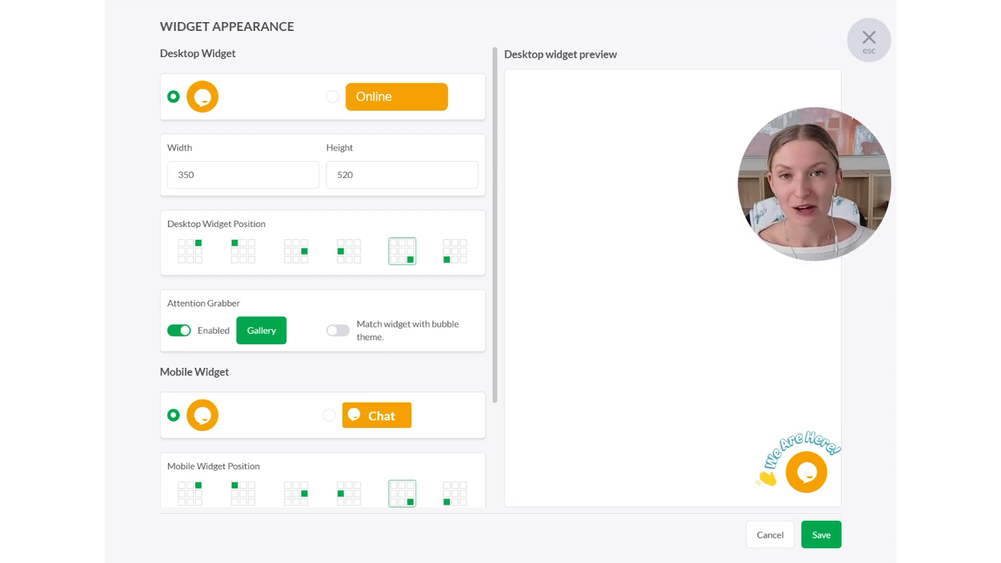
- Disable the Attention Grabber and save the widget appearance
left_click(179, 334)
left_click(824, 542)
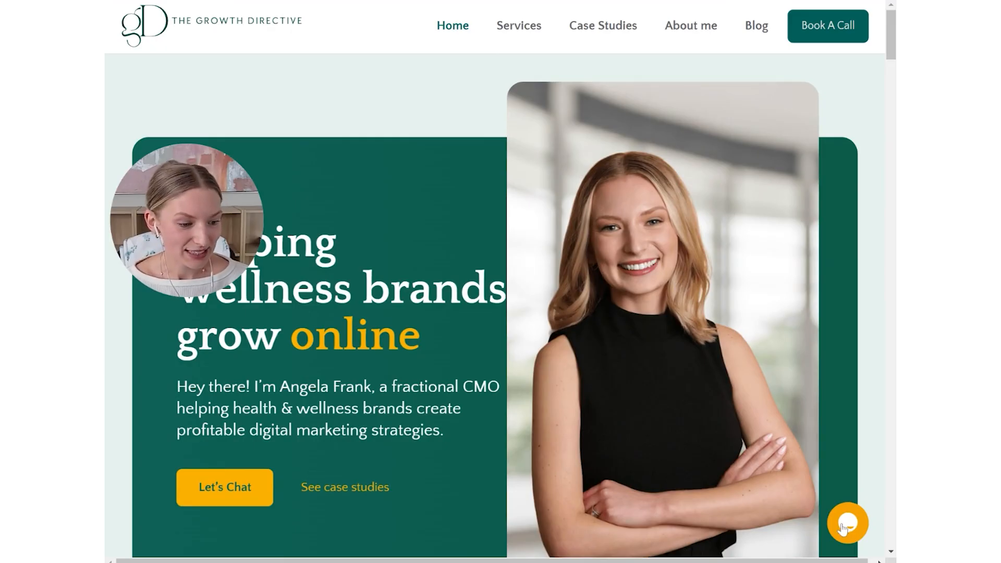
- Start a test chat on the live site with the name "test" and a contact e-mail, and review the conversation
left_click(843, 526)
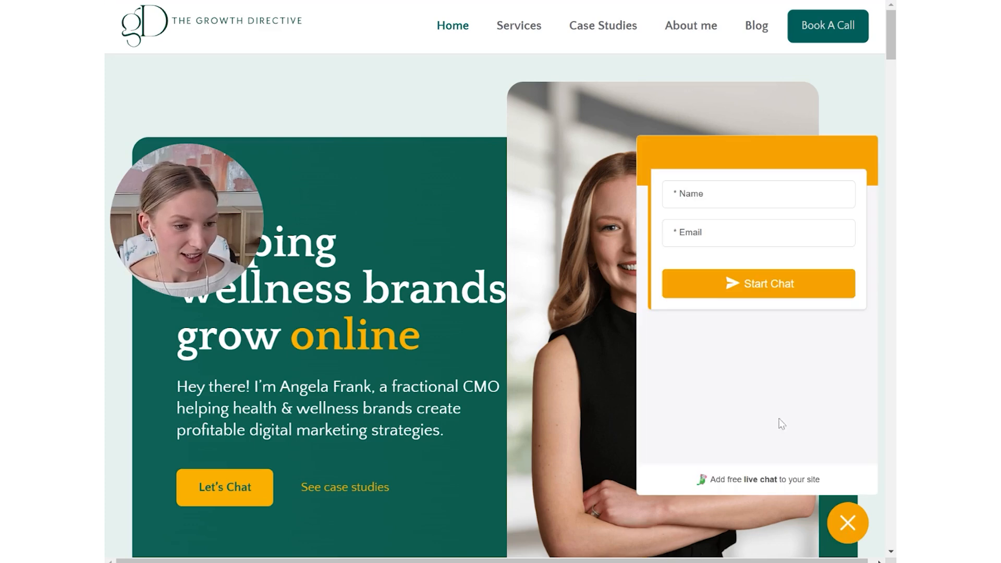
left_click(707, 193)
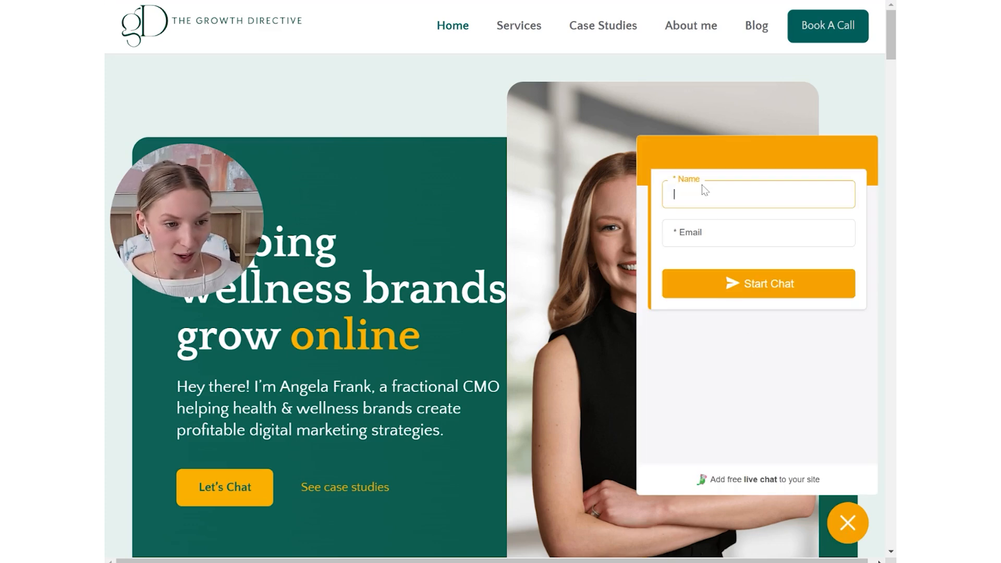
type("test")
key("Tab")
left_click(737, 289)
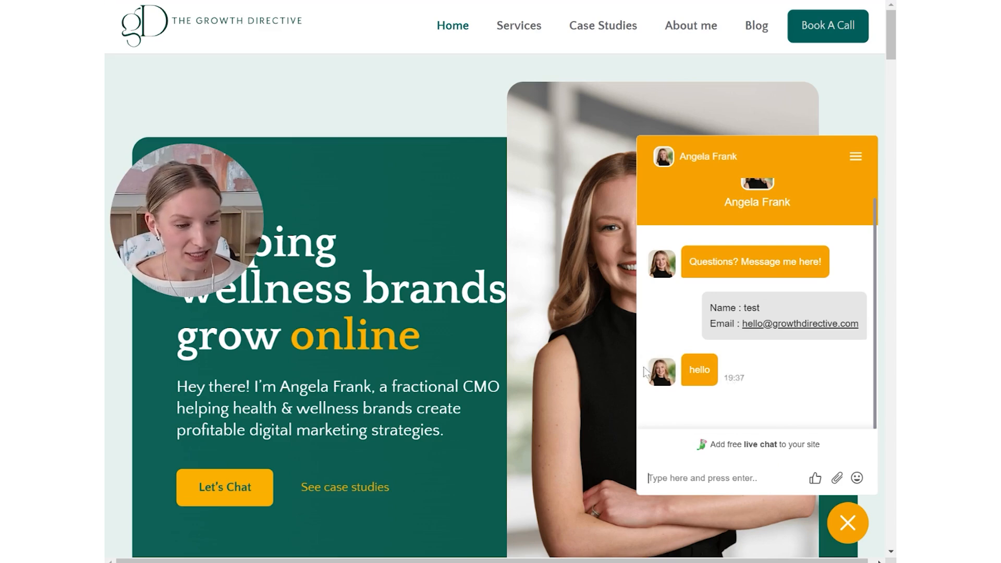
scroll(761, 370, "up", 1)
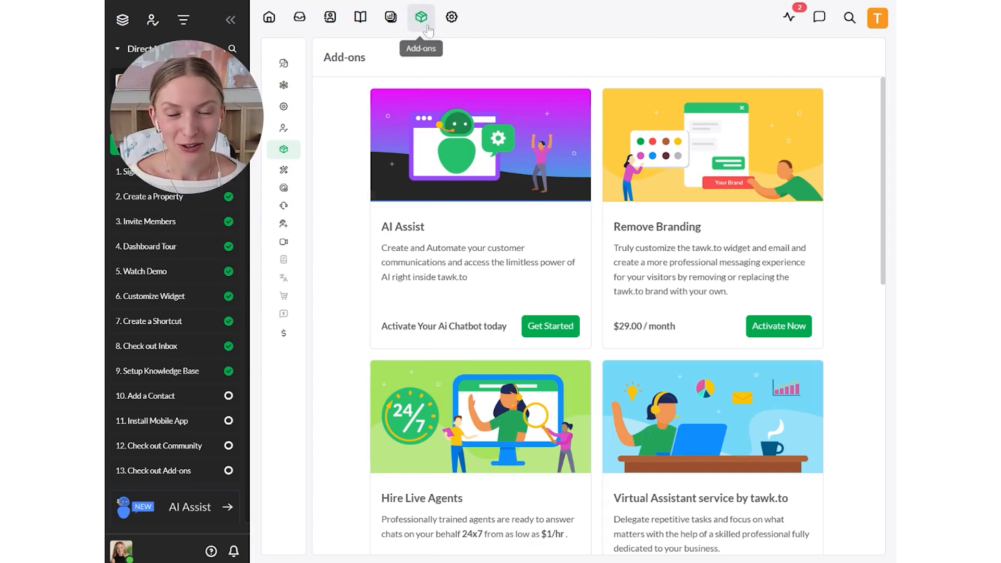
- Review the add-ons offered in the tawk.to dashboard, including their descriptions and prices
scroll(830, 409, "down", 3)
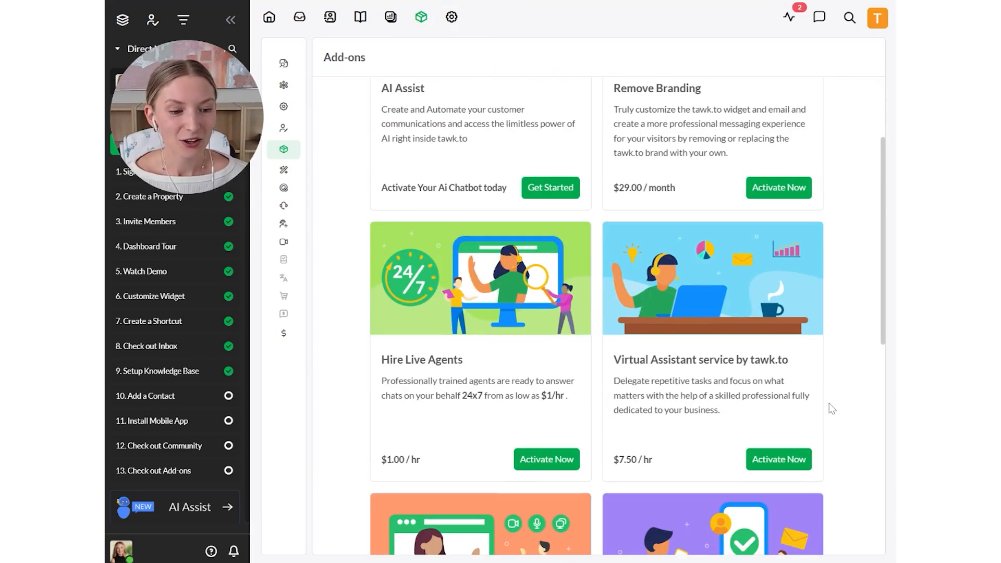
scroll(833, 409, "down", 7)
scroll(833, 407, "up", 10)
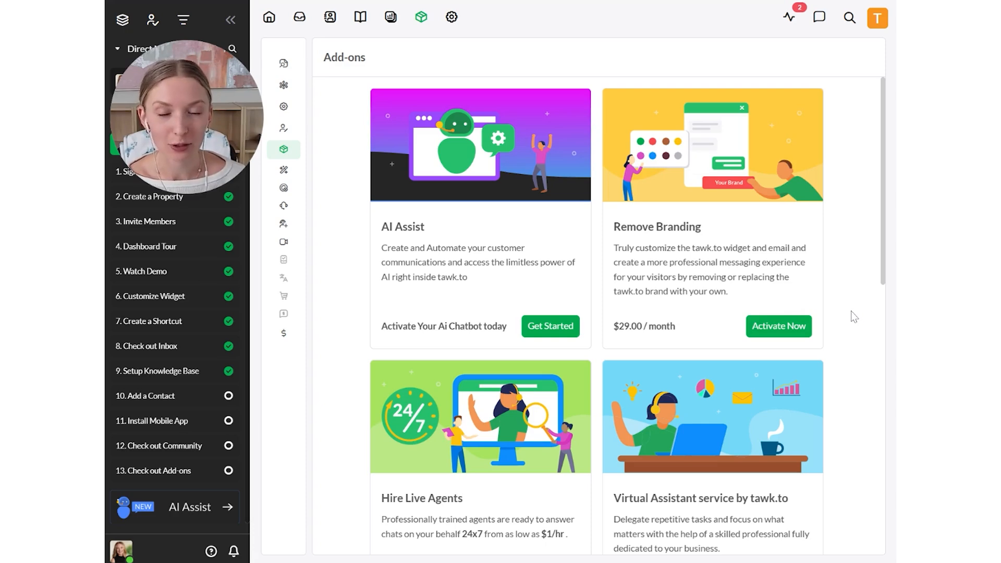
scroll(854, 317, "down", 4)
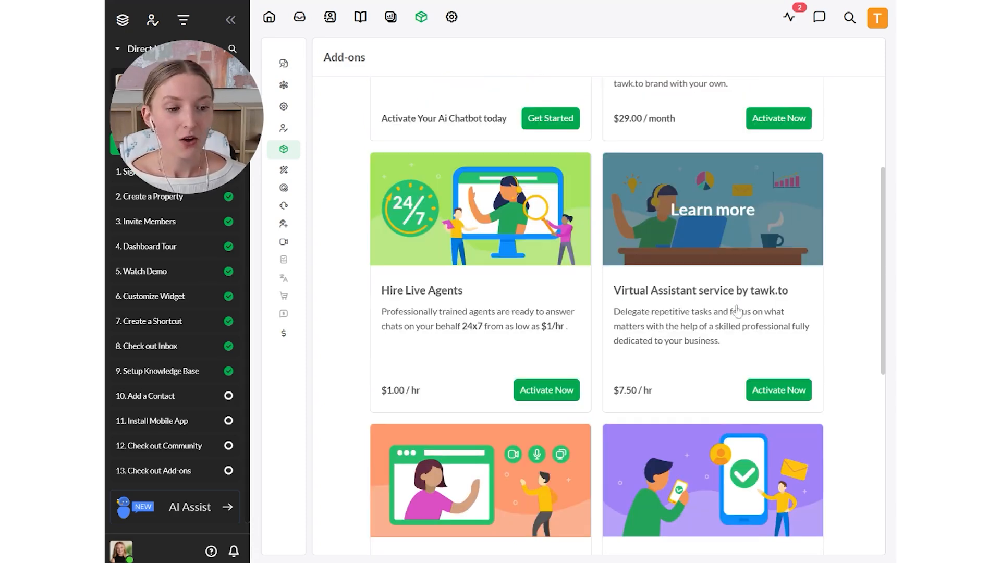
scroll(735, 311, "down", 5)
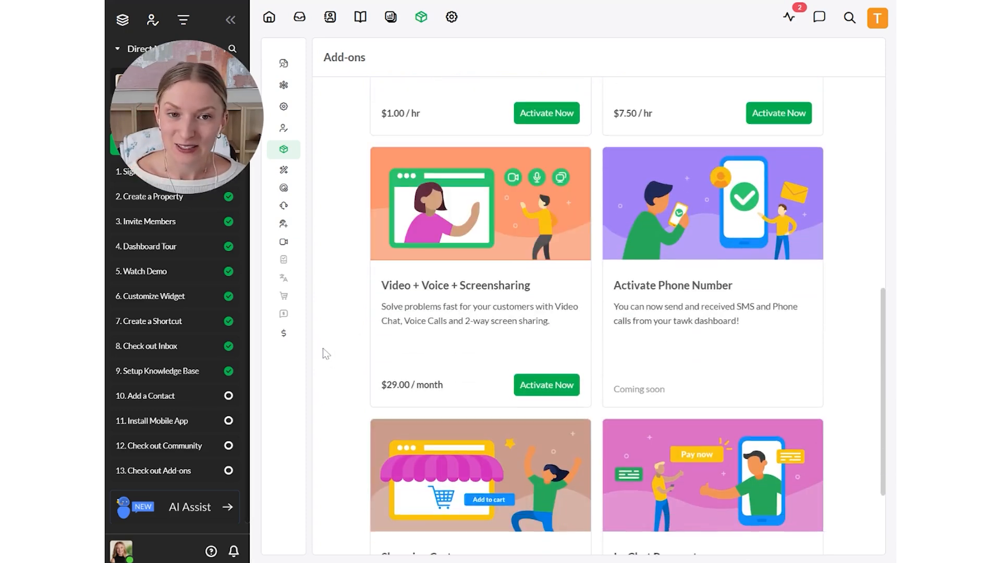
scroll(325, 354, "down", 4)
scroll(356, 362, "up", 11)
scroll(349, 318, "up", 2)
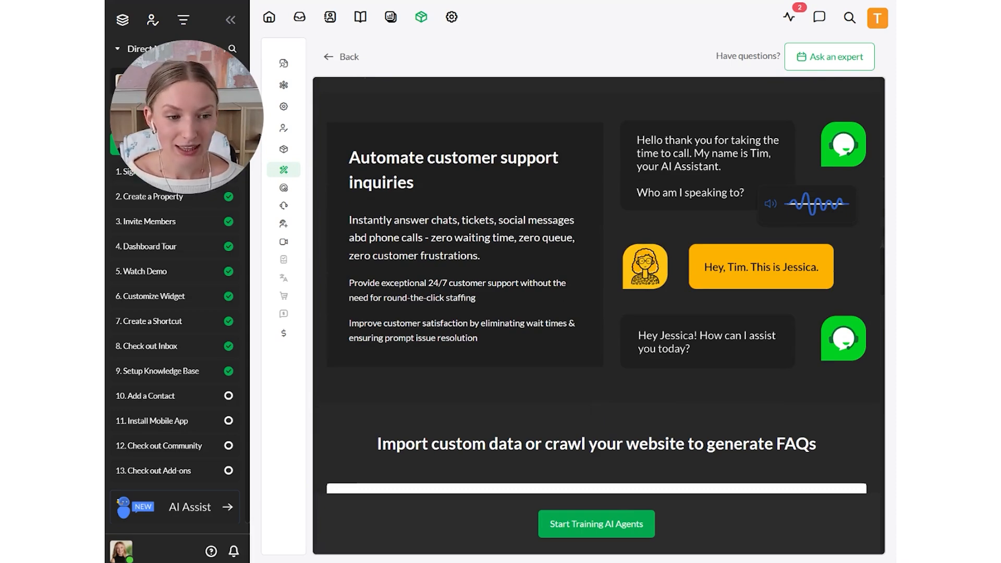
- Examine the AI Assist add-on's feature page, including its custom data and FAQ training, and return to the add-ons list
scroll(790, 221, "down", 10)
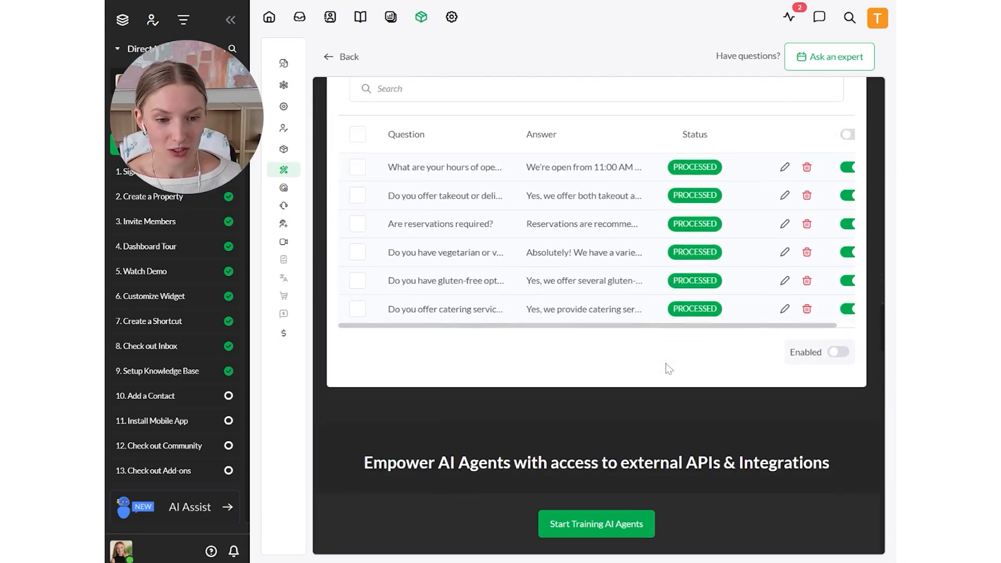
scroll(665, 364, "up", 15)
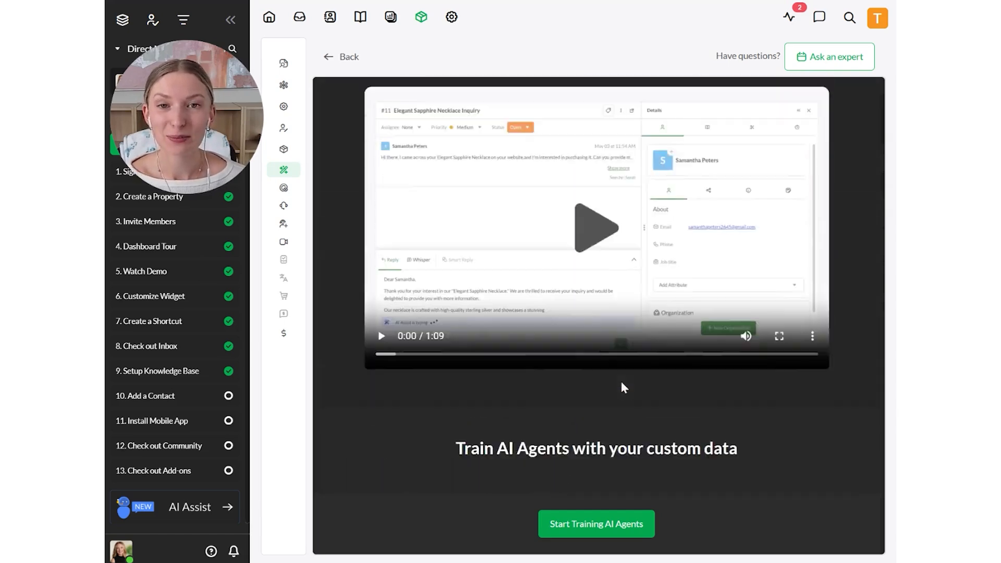
scroll(624, 388, "up", 3)
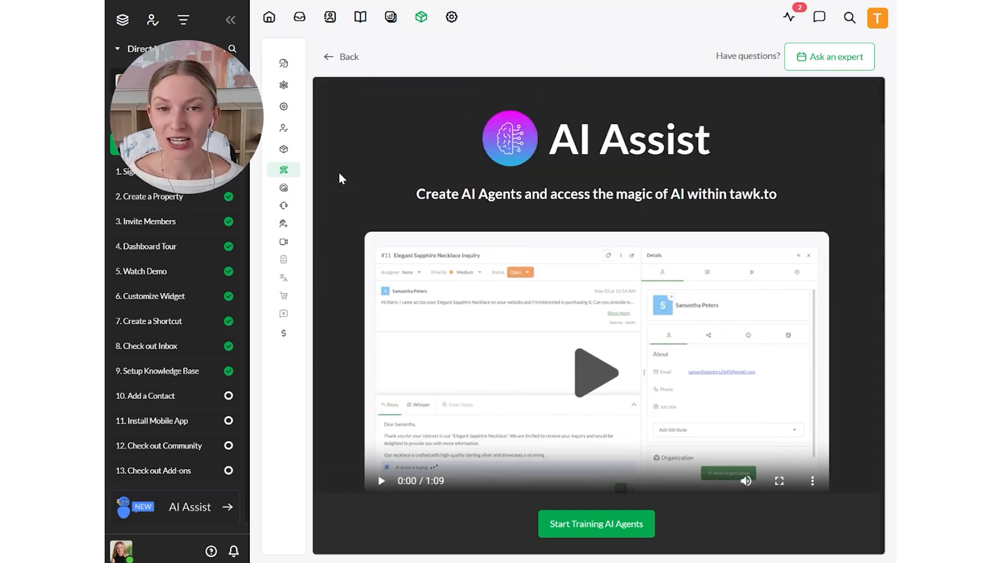
left_click(343, 59)
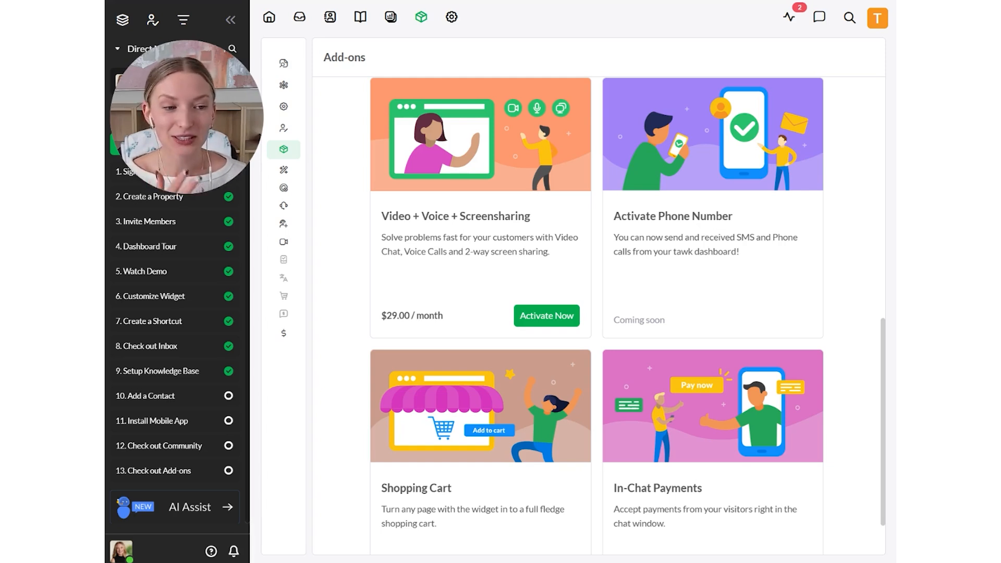
- Look through the remaining add-ons, including Video + Voice + Screensharing, Shopping Cart and In-Chat Payments
scroll(732, 293, "down", 2)
scroll(733, 295, "up", 1)
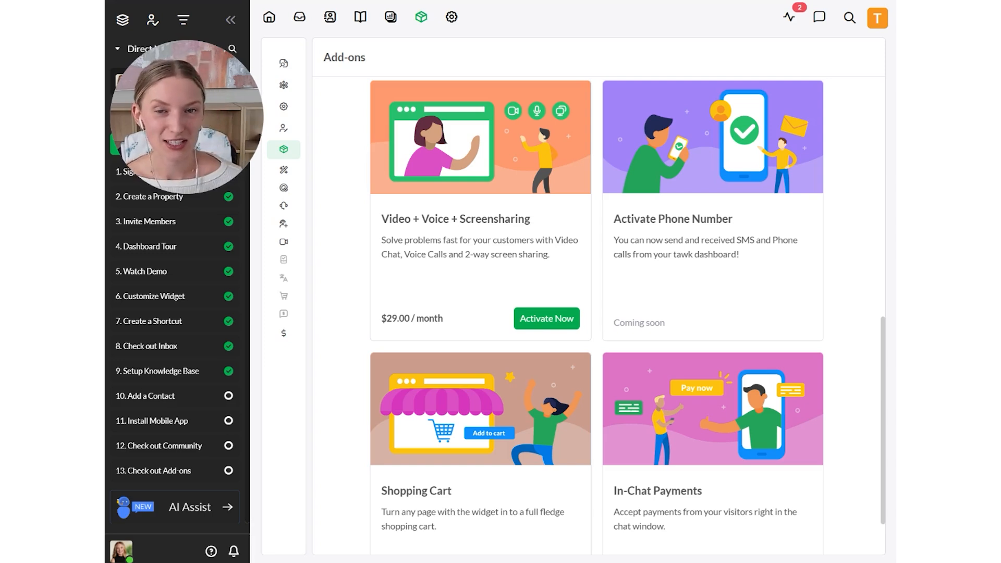
scroll(833, 430, "down", 1)
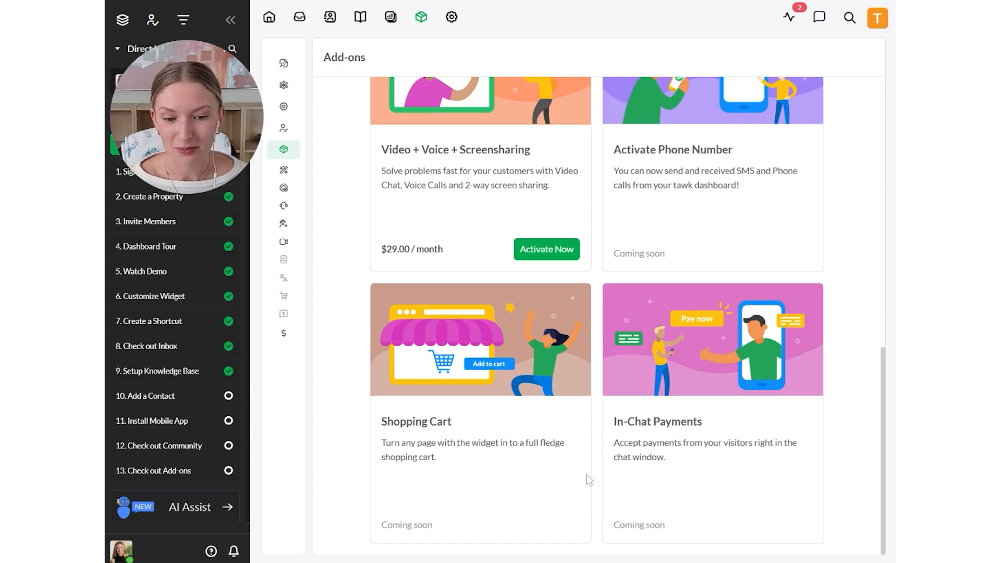
scroll(655, 445, "up", 5)
scroll(653, 440, "up", 4)
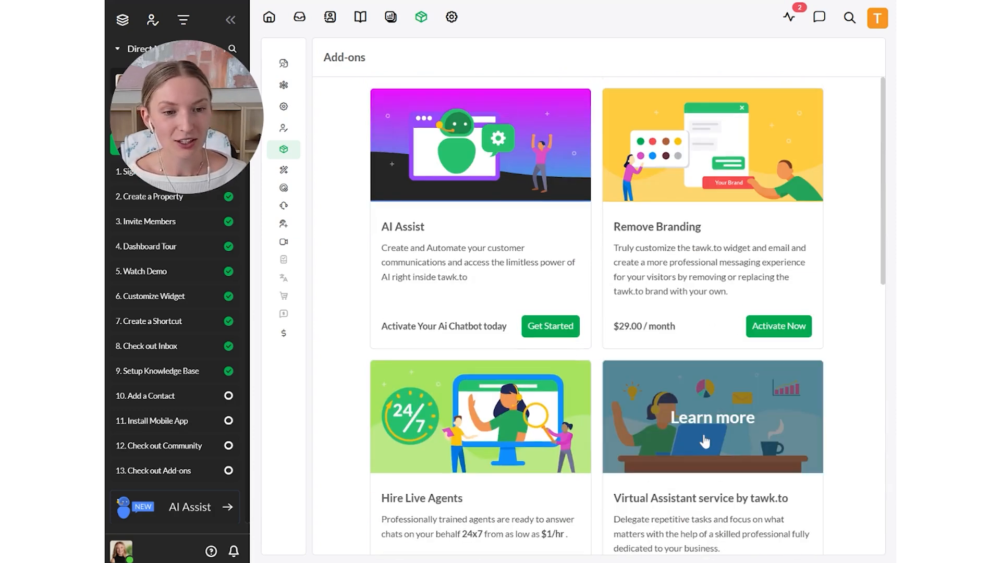
scroll(653, 439, "down", 9)
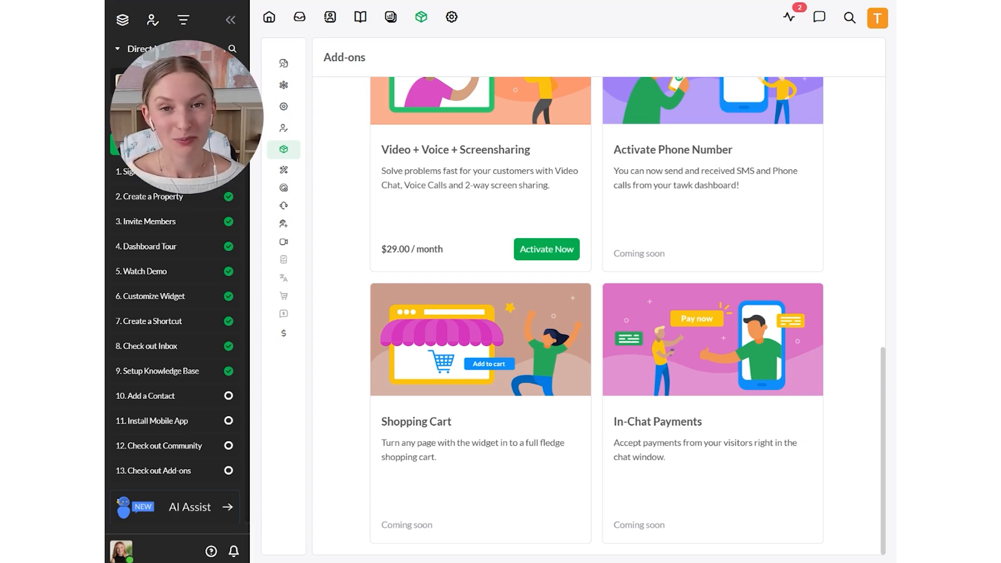